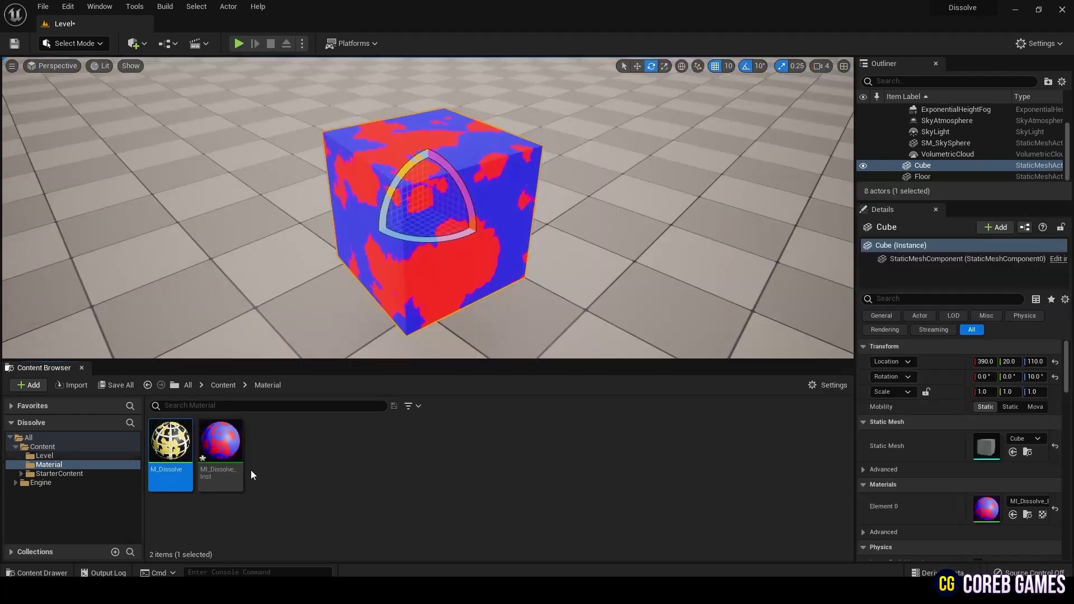
Create a material named M_Material in the Material folder and open it in a maximized editor window.
{"action": "right_click", "coordinate": [274, 467]}
{"action": "left_click", "coordinate": [332, 206]}
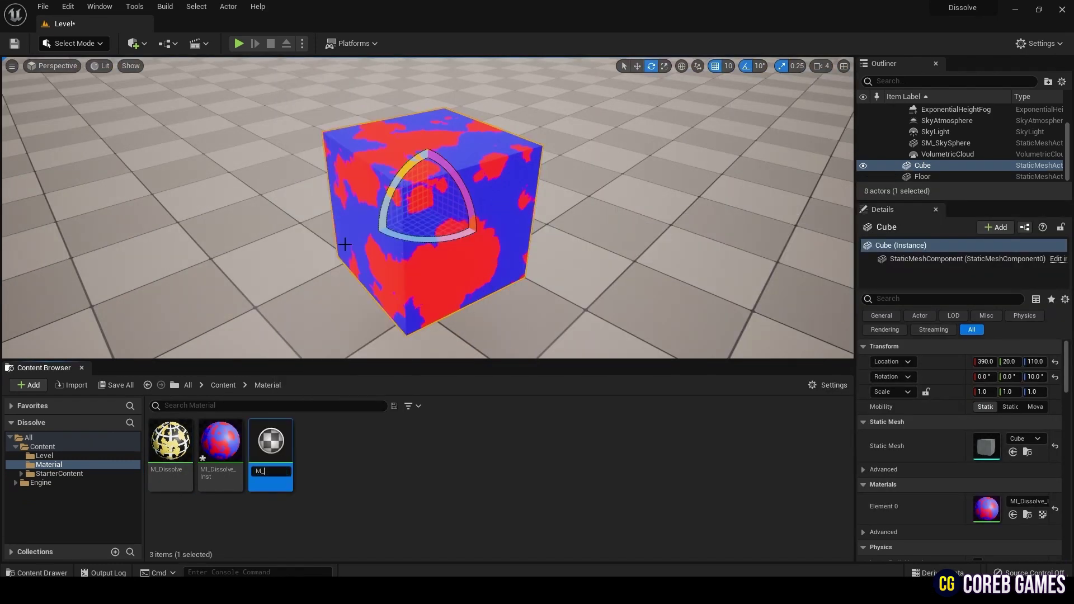
{"action": "type", "text": "M_Material"}
{"action": "key", "text": "Return"}
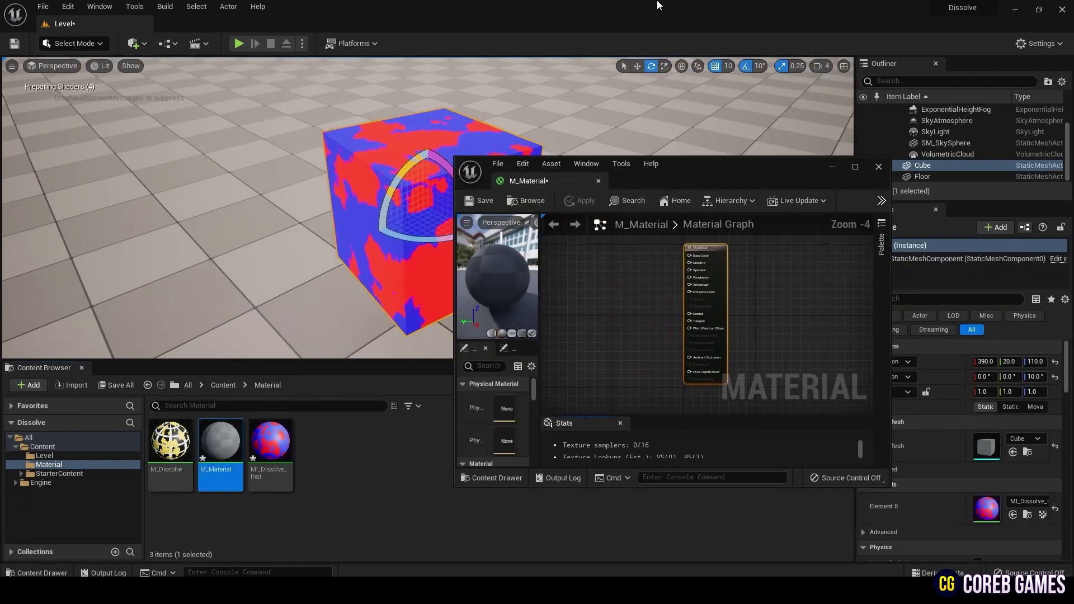
{"action": "double_click", "coordinate": [707, 175]}
Add a Noise node to the empty area of the material graph and set its function to Voronoi.
{"action": "scroll", "coordinate": [480, 237], "scroll_direction": "up", "scroll_amount": 2}
{"action": "right_click_drag", "start_coordinate": [479, 237], "coordinate": [652, 254]}
{"action": "left_click", "coordinate": [396, 290]}
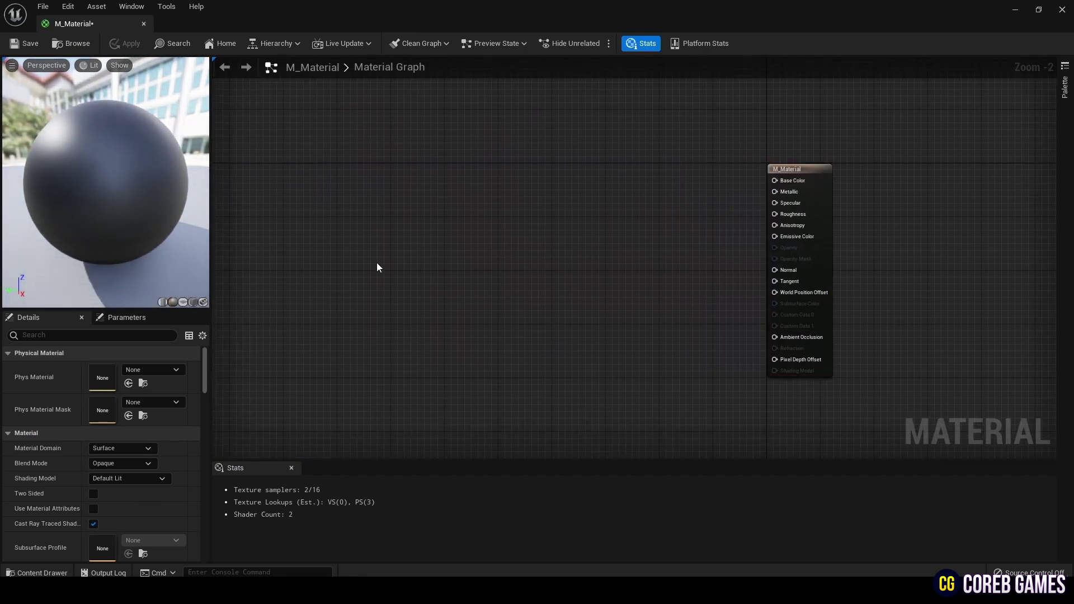
{"action": "right_click", "coordinate": [377, 263]}
{"action": "type", "text": "noise"}
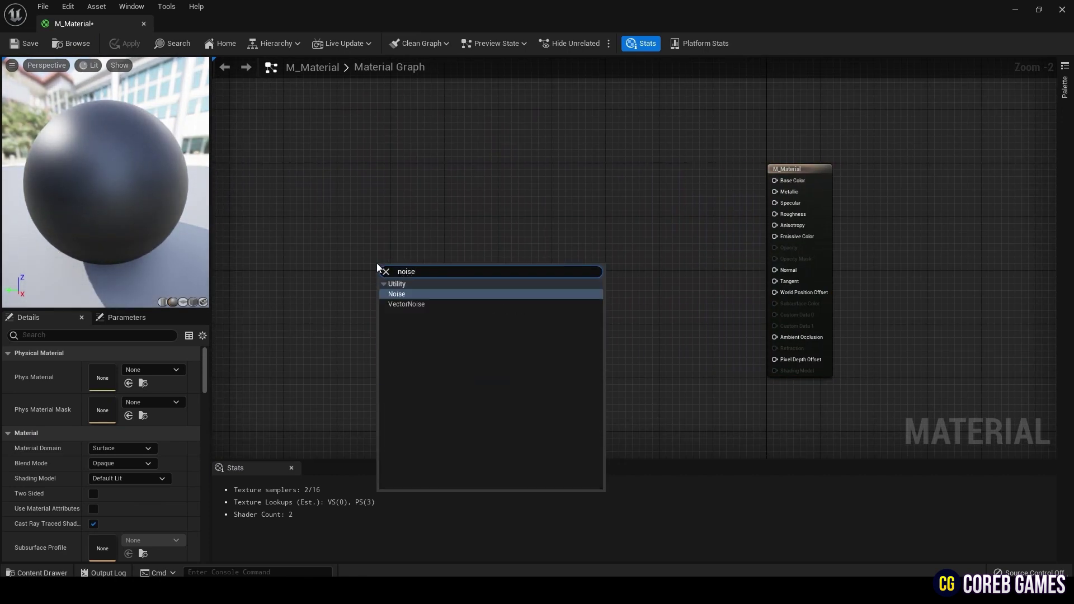
{"action": "key", "text": "Return"}
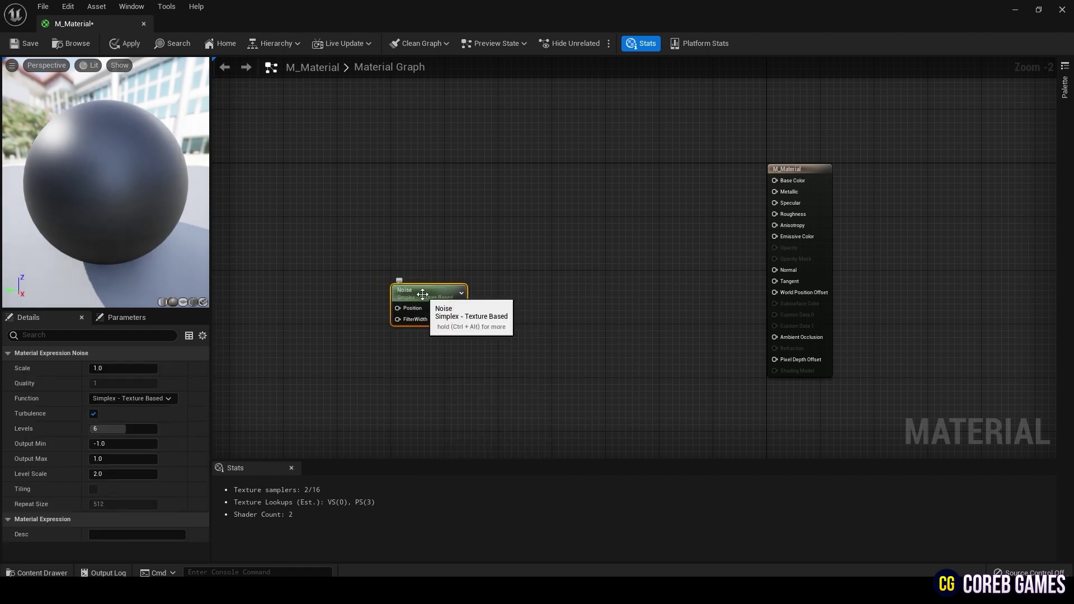
{"action": "scroll", "coordinate": [542, 296], "scroll_direction": "up", "scroll_amount": 2}
{"action": "right_click_drag", "start_coordinate": [542, 296], "coordinate": [608, 260]}
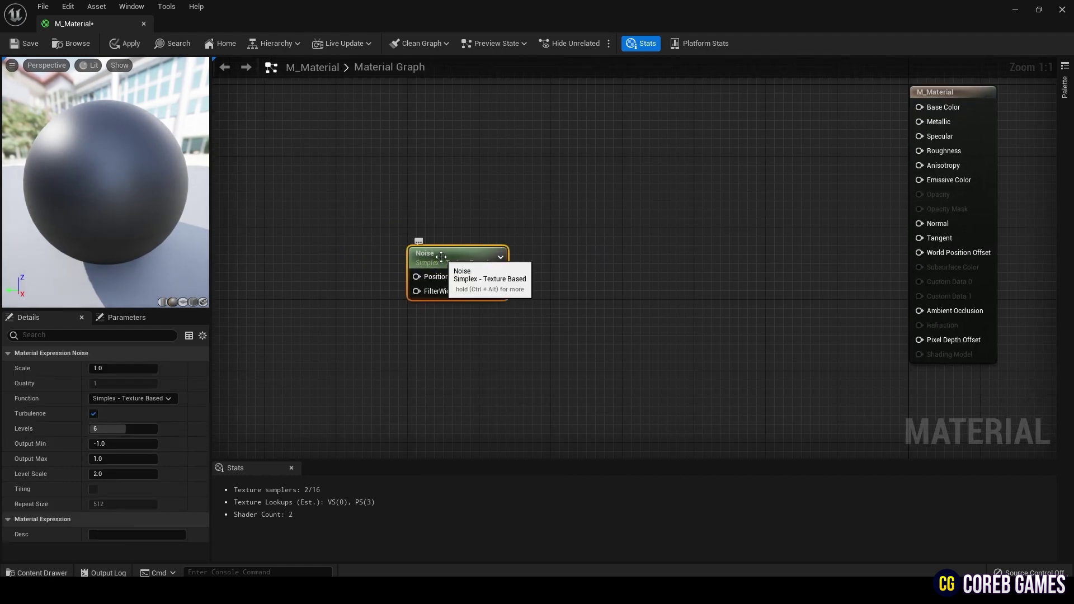
{"action": "left_click", "coordinate": [132, 399]}
{"action": "left_click", "coordinate": [130, 462]}
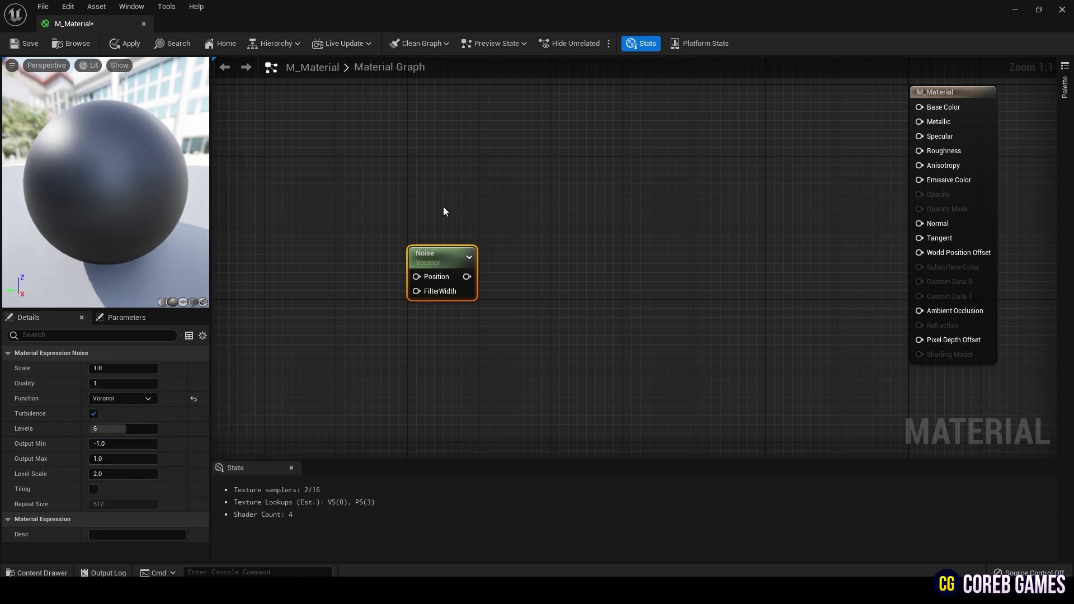
Preview the Noise node on the sphere, inspect the pattern up close and stop previewing it.
{"action": "right_click", "coordinate": [445, 261]}
{"action": "left_click", "coordinate": [513, 283]}
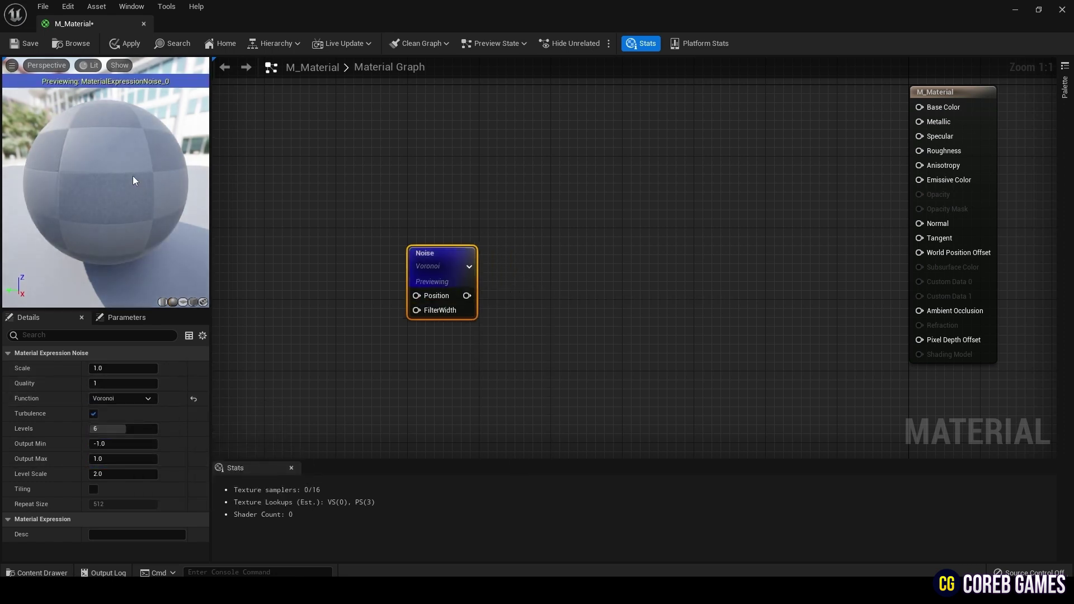
{"action": "scroll", "coordinate": [133, 170], "scroll_direction": "up", "scroll_amount": 5}
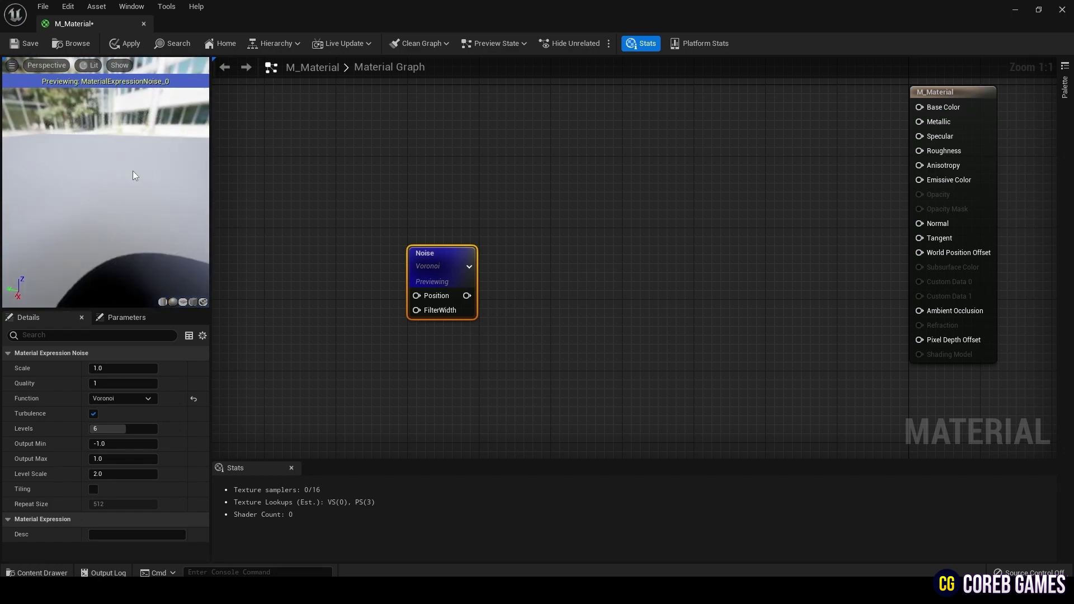
{"action": "scroll", "coordinate": [132, 170], "scroll_direction": "up", "scroll_amount": 2}
{"action": "scroll", "coordinate": [132, 179], "scroll_direction": "down", "scroll_amount": 5}
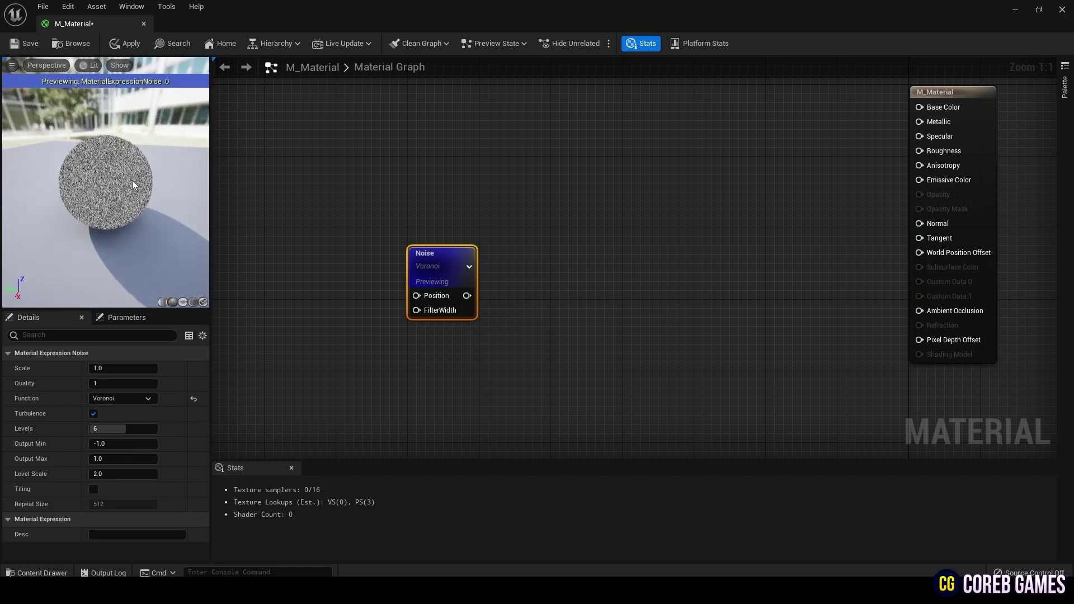
{"action": "right_click", "coordinate": [421, 256]}
{"action": "left_click", "coordinate": [508, 283]}
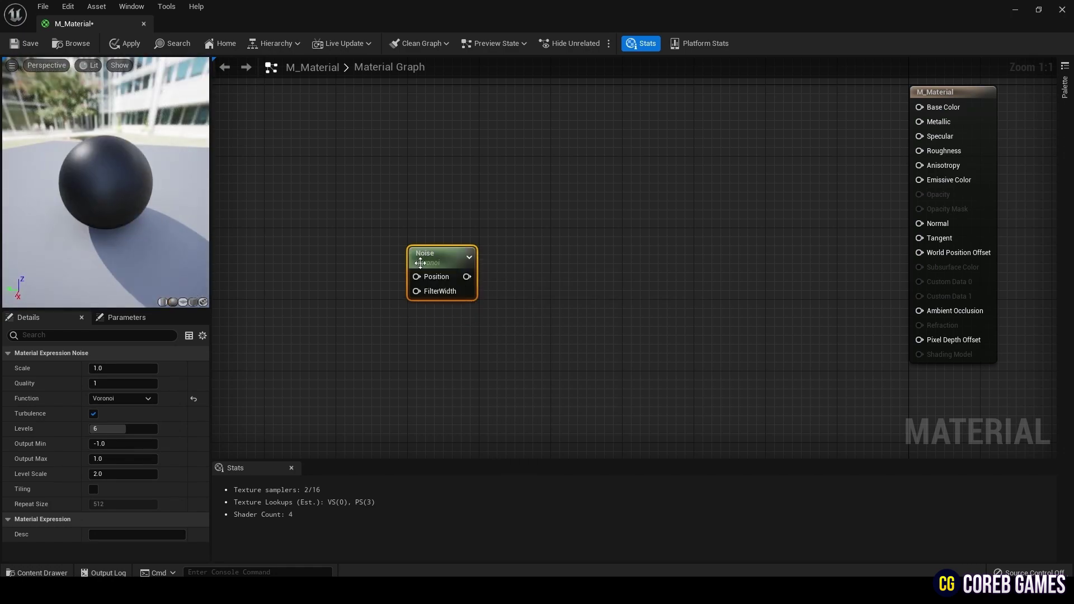
Add a WorldPosition node before the Noise node and connect its output to the Noise node's Position input.
{"action": "left_click", "coordinate": [318, 271]}
{"action": "right_click_drag", "start_coordinate": [318, 271], "coordinate": [408, 257]}
{"action": "right_click", "coordinate": [401, 256]}
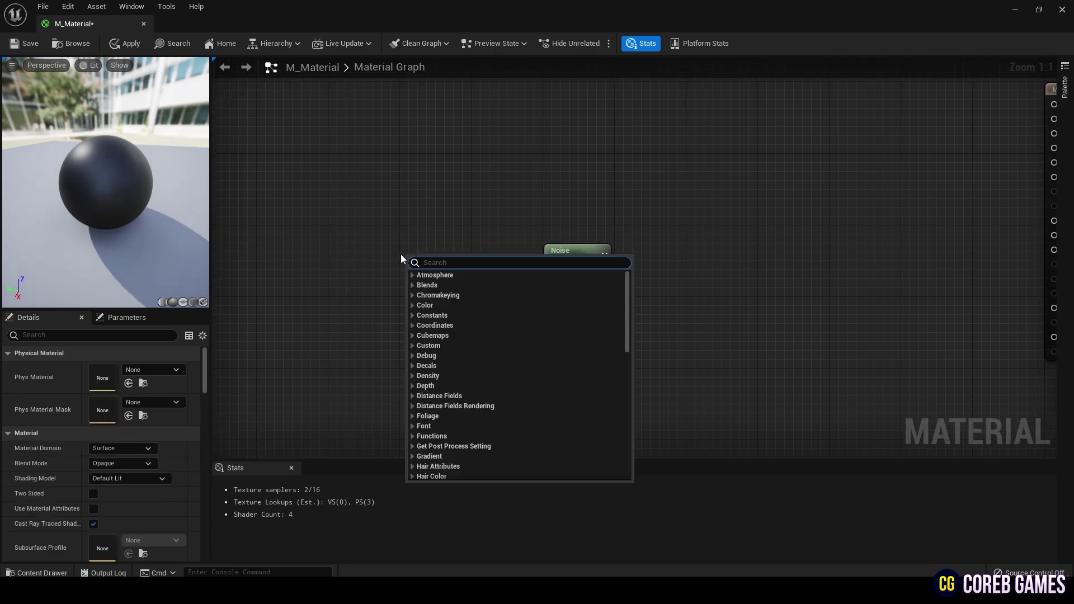
{"action": "type", "text": "world"}
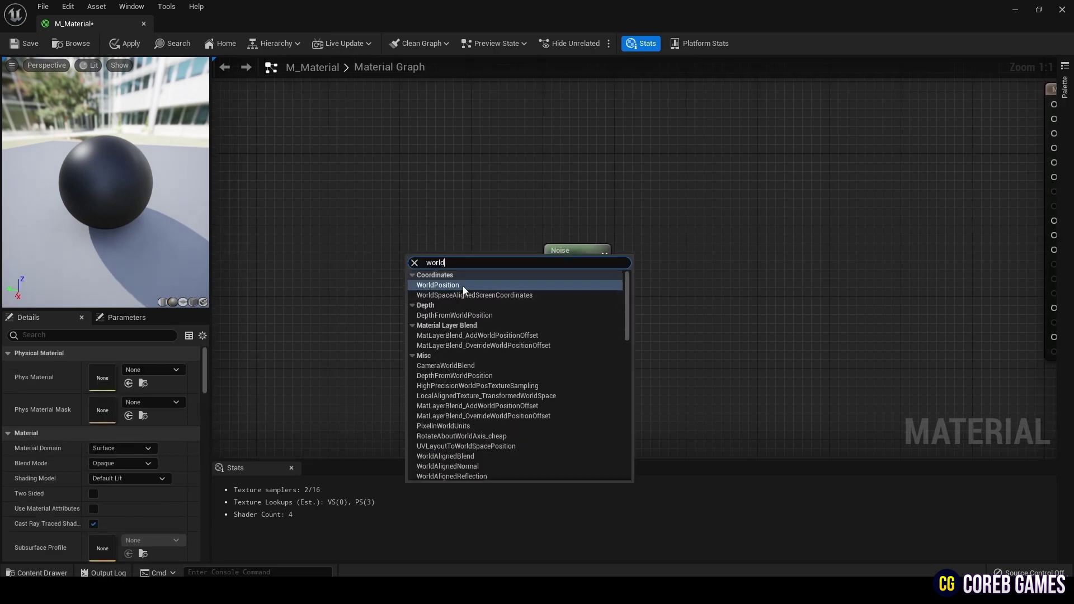
{"action": "left_click", "coordinate": [462, 286]}
{"action": "left_click_drag", "start_coordinate": [427, 272], "coordinate": [292, 273]}
{"action": "right_click_drag", "start_coordinate": [384, 280], "coordinate": [353, 280]}
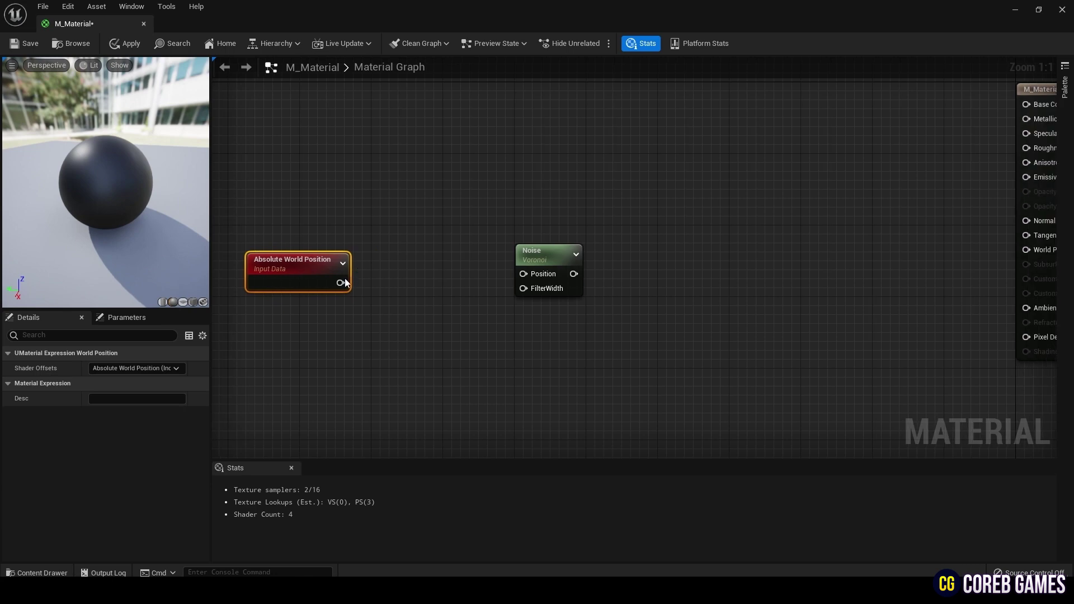
{"action": "left_click_drag", "start_coordinate": [353, 280], "coordinate": [524, 274]}
Preview the Noise node and set its Scale to 0.1 and its Levels to 10.
{"action": "right_click", "coordinate": [559, 262]}
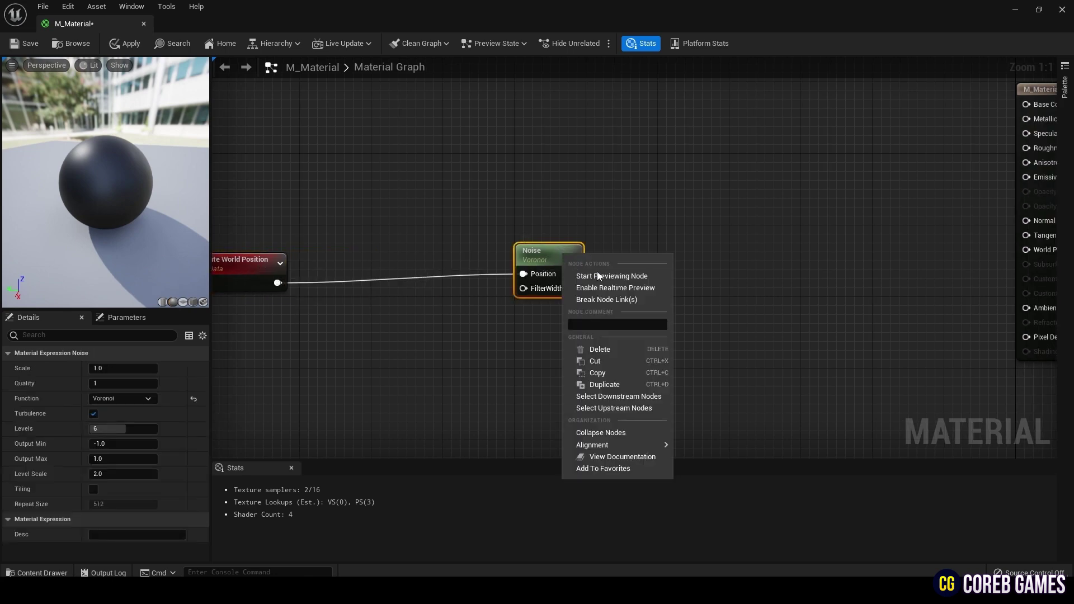
{"action": "left_click", "coordinate": [631, 281]}
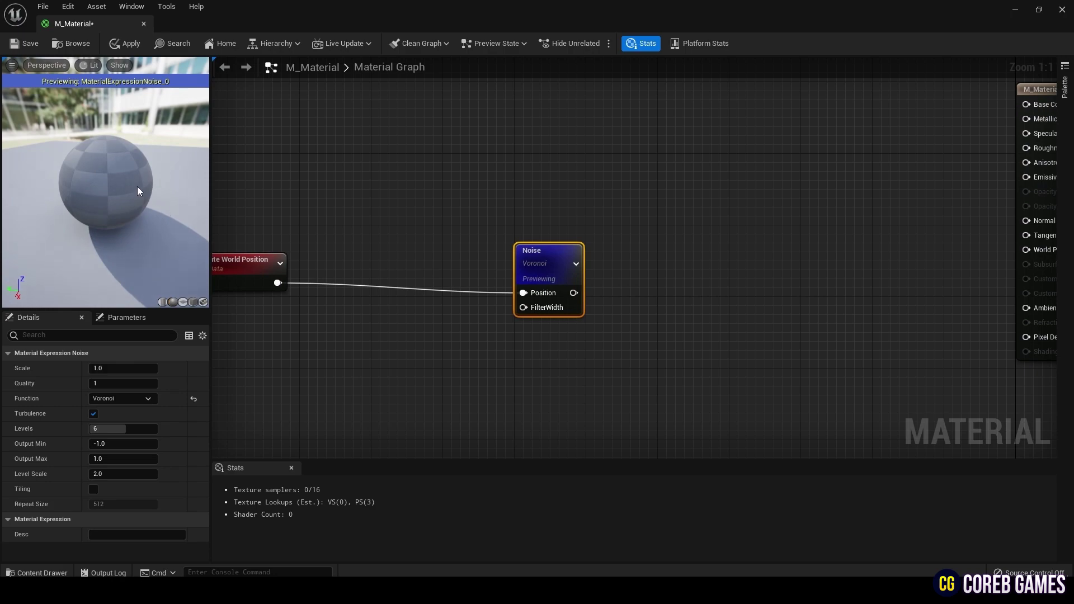
{"action": "scroll", "coordinate": [138, 190], "scroll_direction": "up", "scroll_amount": 5}
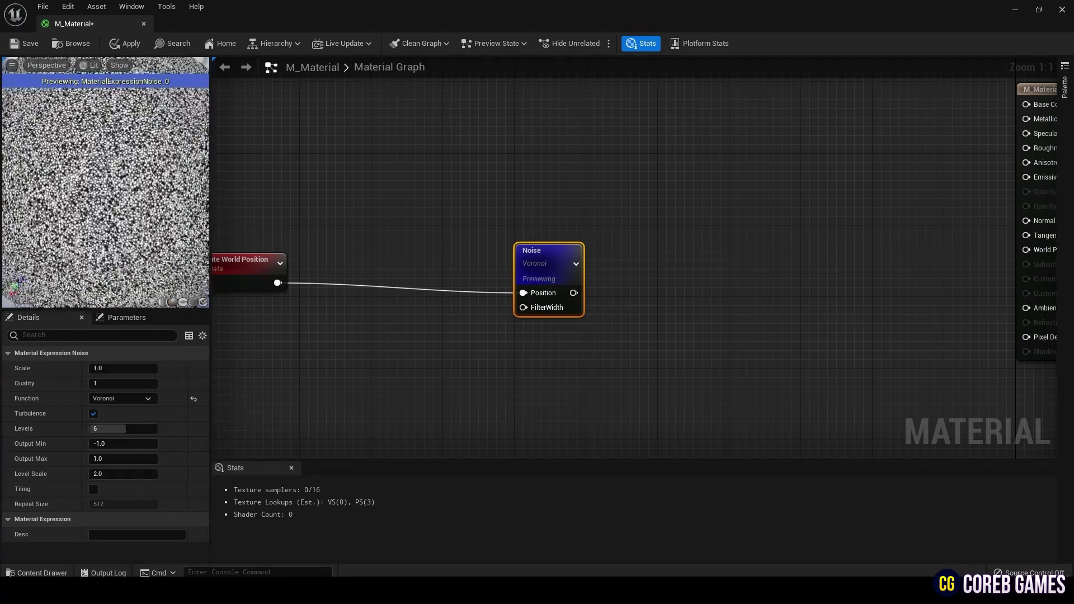
{"action": "left_click_drag", "start_coordinate": [84, 174], "coordinate": [70, 175]}
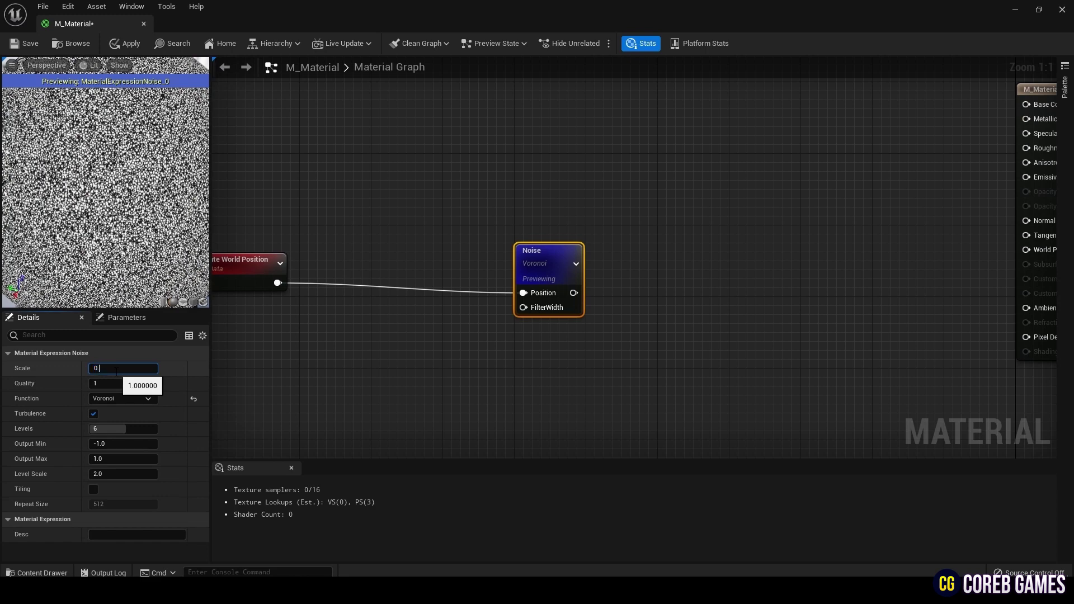
{"action": "left_click", "coordinate": [116, 369]}
{"action": "type", "text": "0.1"}
{"action": "key", "text": "Return"}
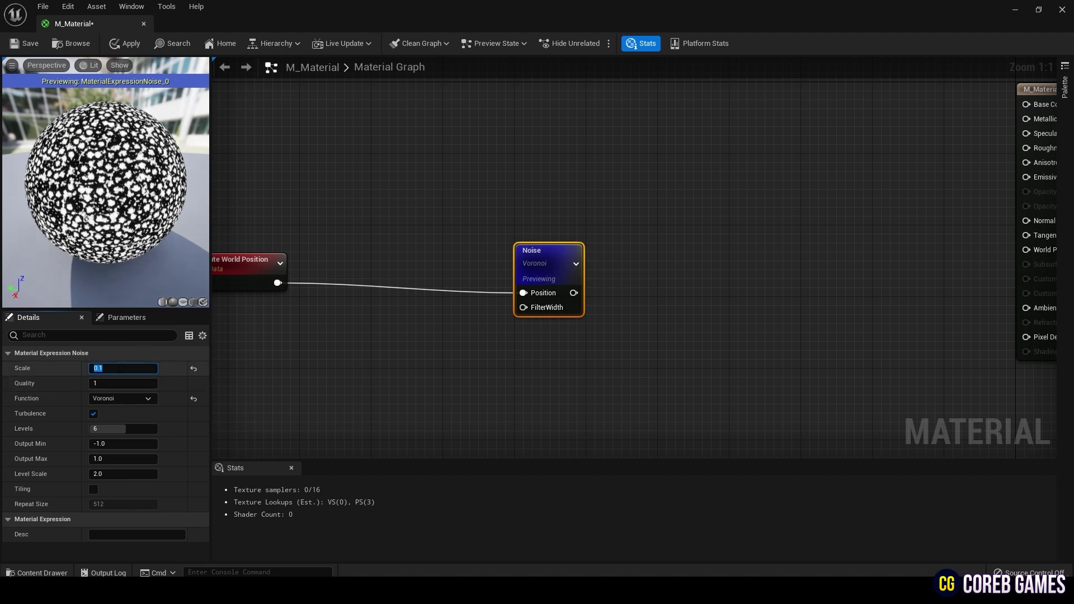
{"action": "left_click_drag", "start_coordinate": [109, 428], "coordinate": [156, 428]}
Try Level Scale values of 10 and 1 on the Noise node and reset it to the default.
{"action": "left_click", "coordinate": [127, 473]}
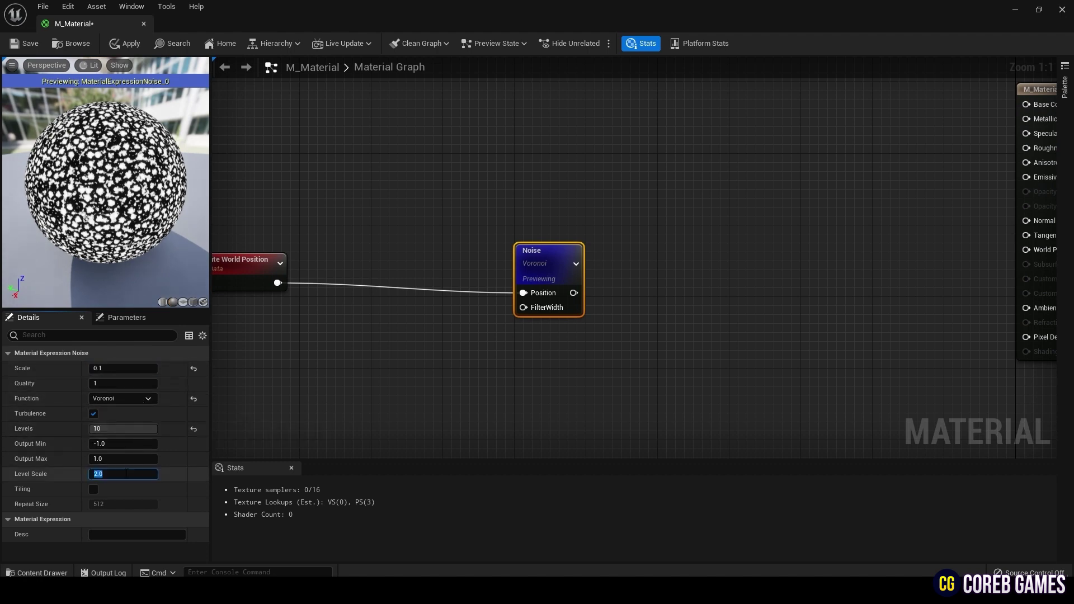
{"action": "type", "text": "10"}
{"action": "key", "text": "Return"}
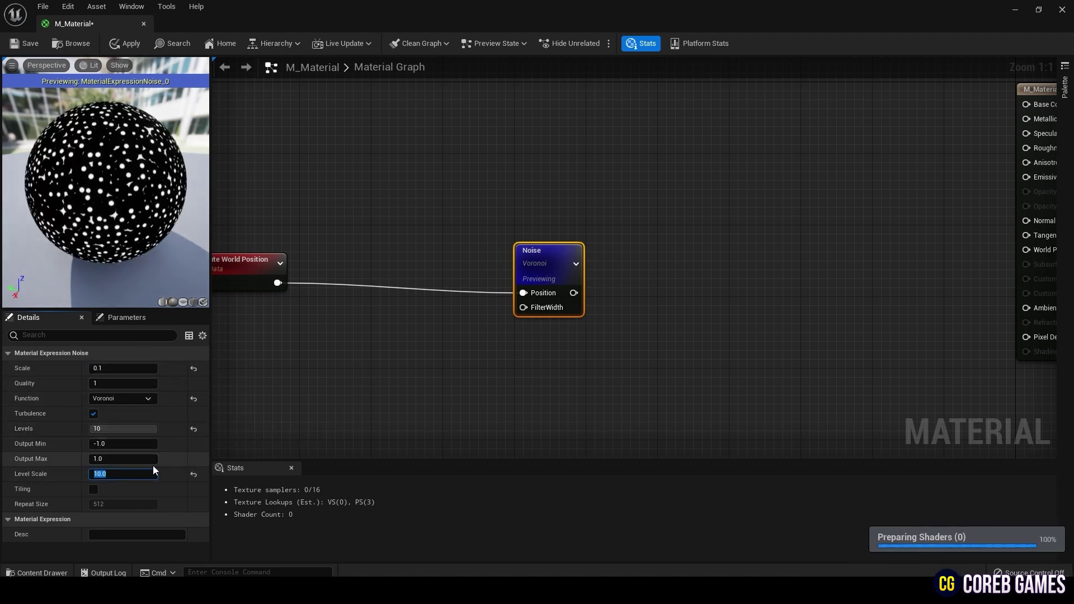
{"action": "type", "text": "1"}
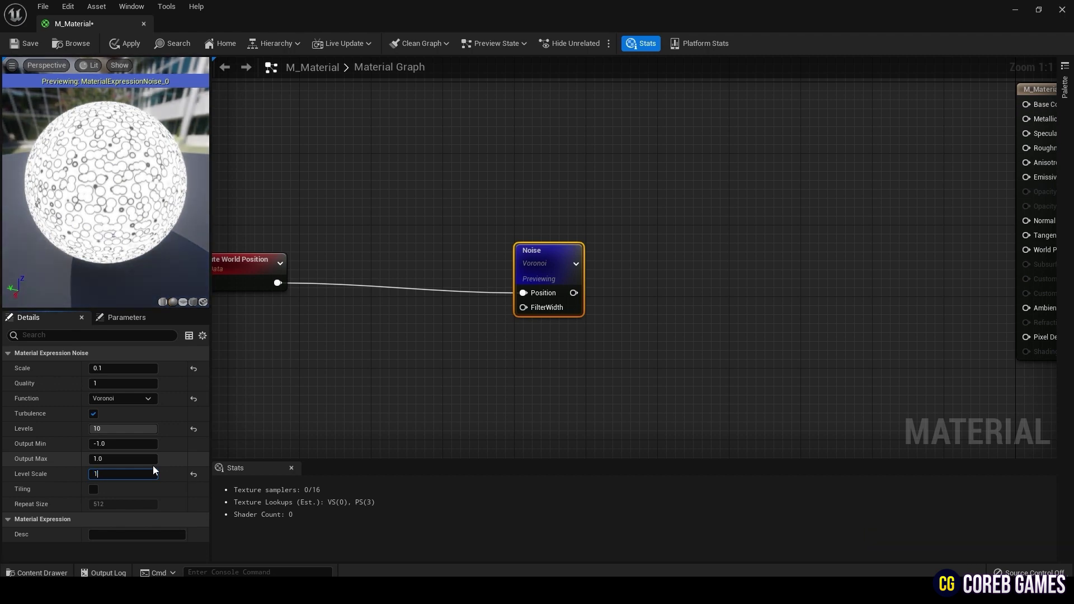
{"action": "left_click", "coordinate": [193, 475]}
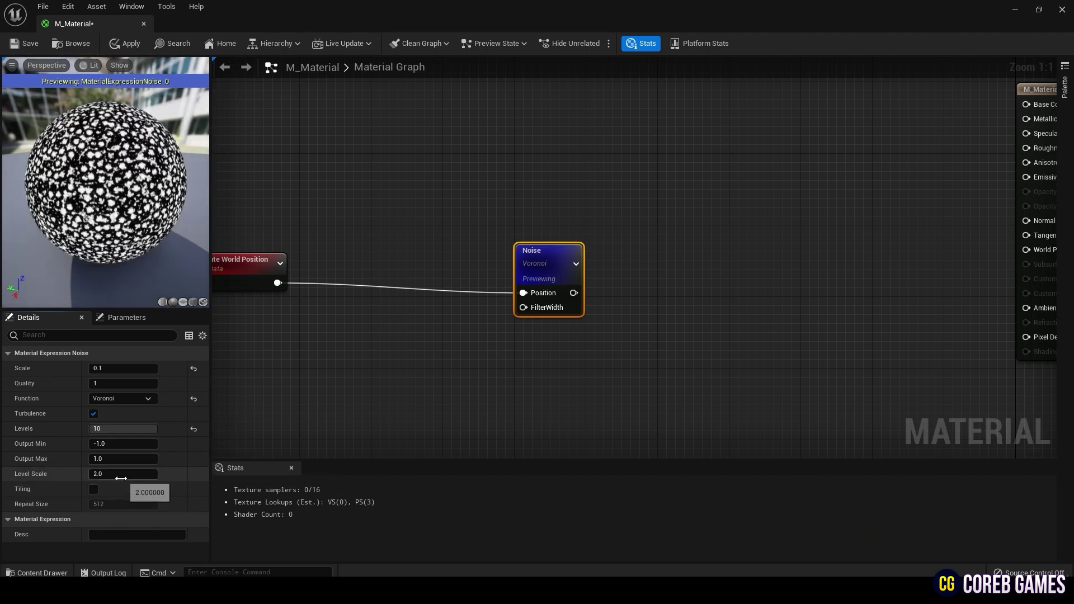
Create an Add node from the Noise node's output, with the noise feeding its A input.
{"action": "left_click_drag", "start_coordinate": [551, 266], "coordinate": [533, 266]}
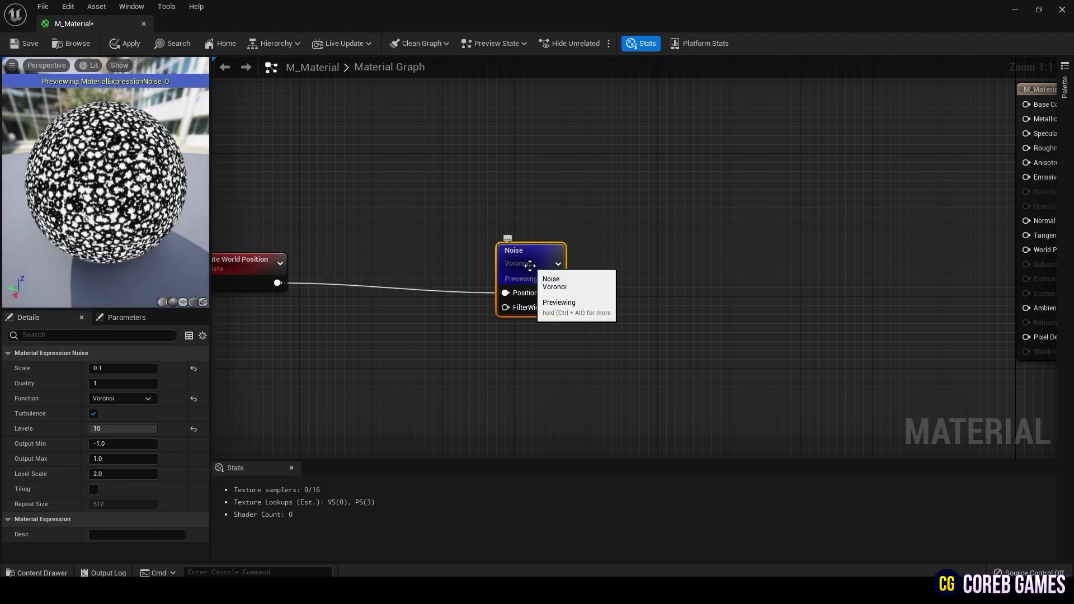
{"action": "left_click_drag", "start_coordinate": [555, 293], "coordinate": [649, 333]}
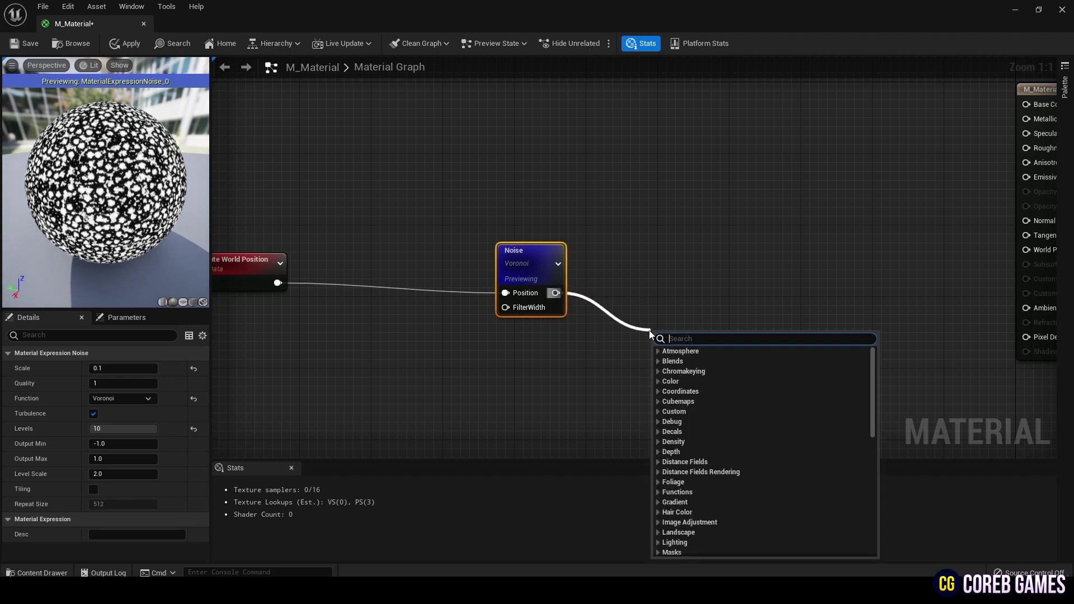
{"action": "type", "text": "add"}
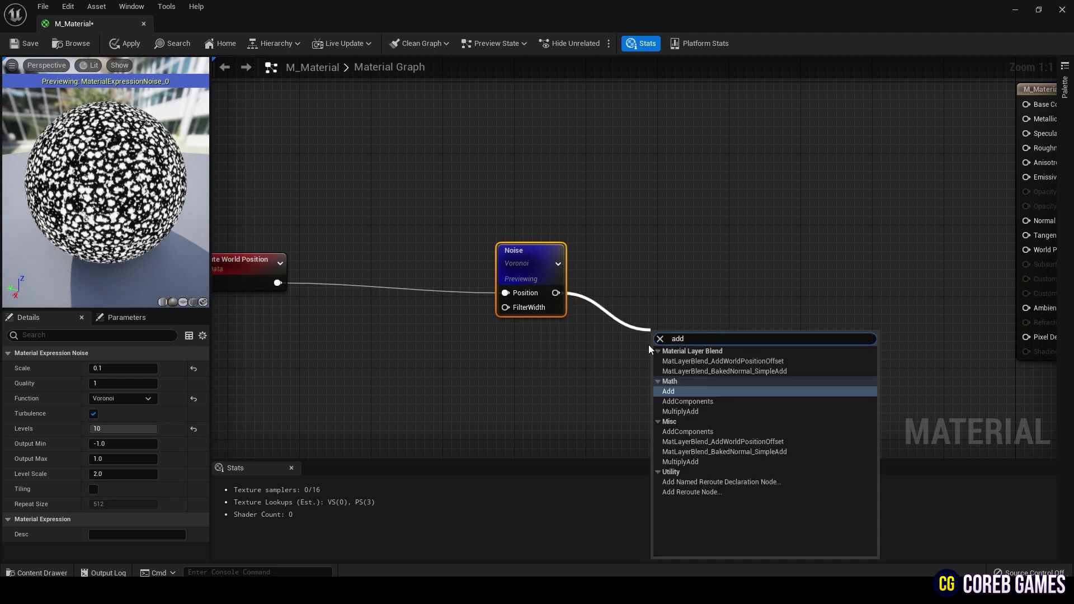
{"action": "key", "text": "Return"}
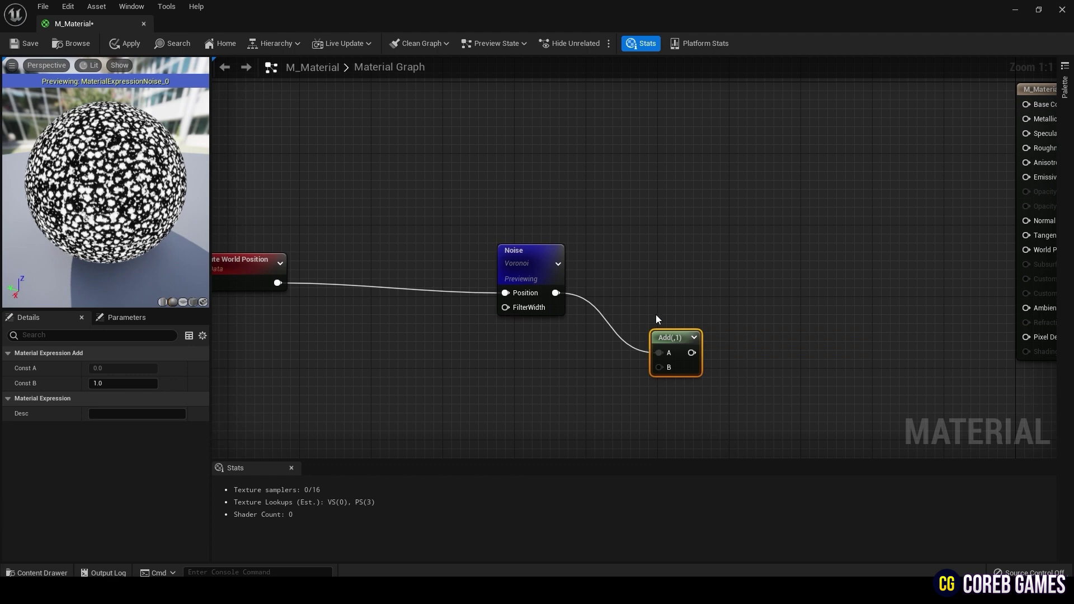
Create a scalar parameter named Dissolve below the Noise node and connect it to the Add node's B input.
{"action": "left_click", "coordinate": [551, 412]}
{"action": "right_click", "coordinate": [552, 412]}
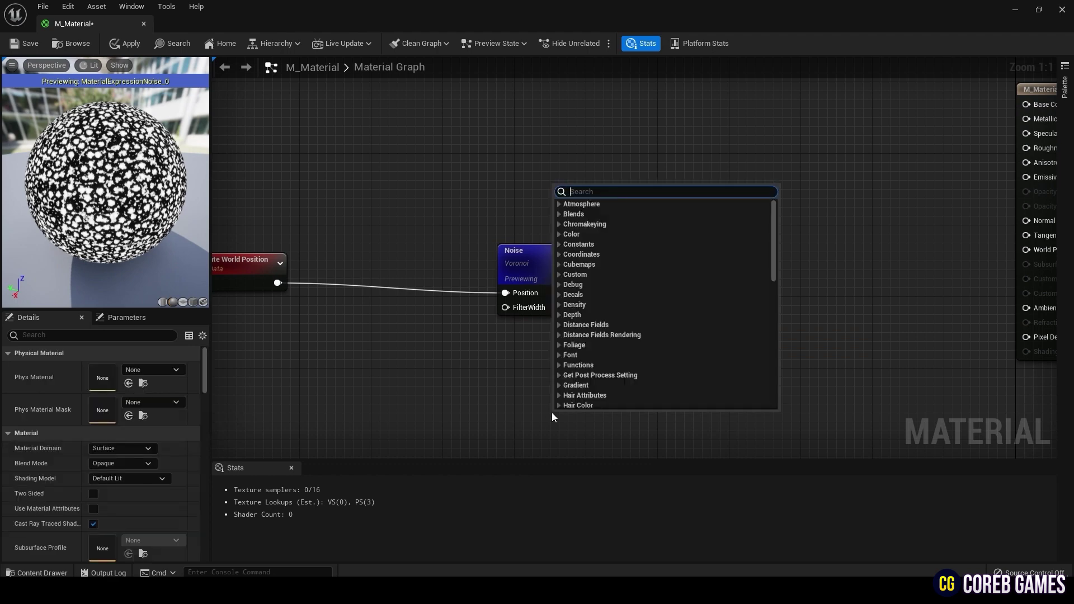
{"action": "left_click", "coordinate": [551, 412]}
{"action": "left_click", "coordinate": [562, 413]}
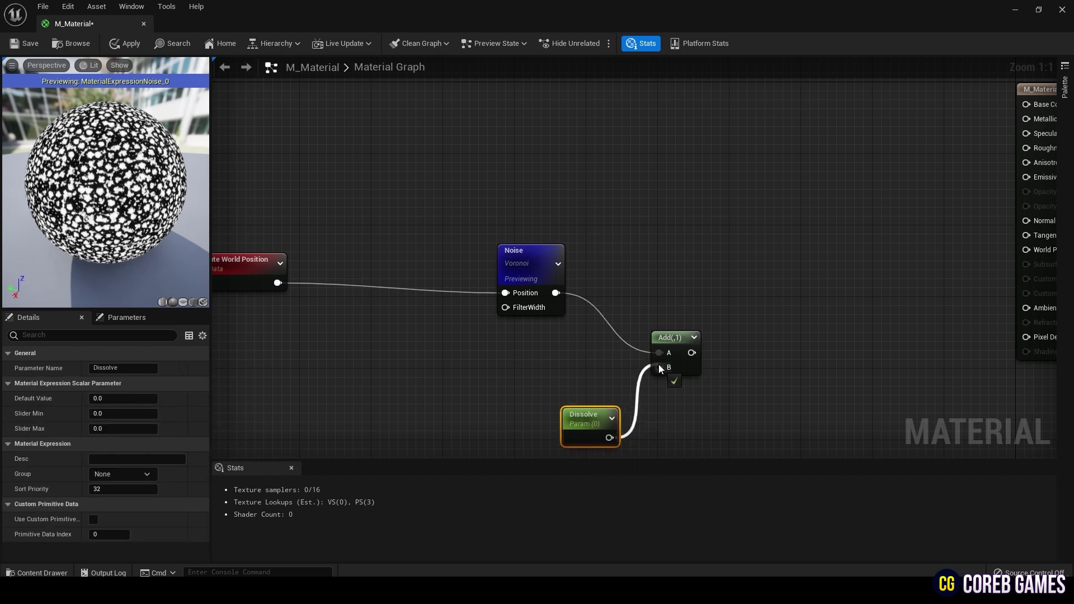
{"action": "left_click_drag", "start_coordinate": [659, 367], "coordinate": [659, 367]}
{"action": "left_click", "coordinate": [682, 338]}
Set the Dissolve parameter's Slider Min to -2 and Slider Max to 2.
{"action": "left_click", "coordinate": [584, 425]}
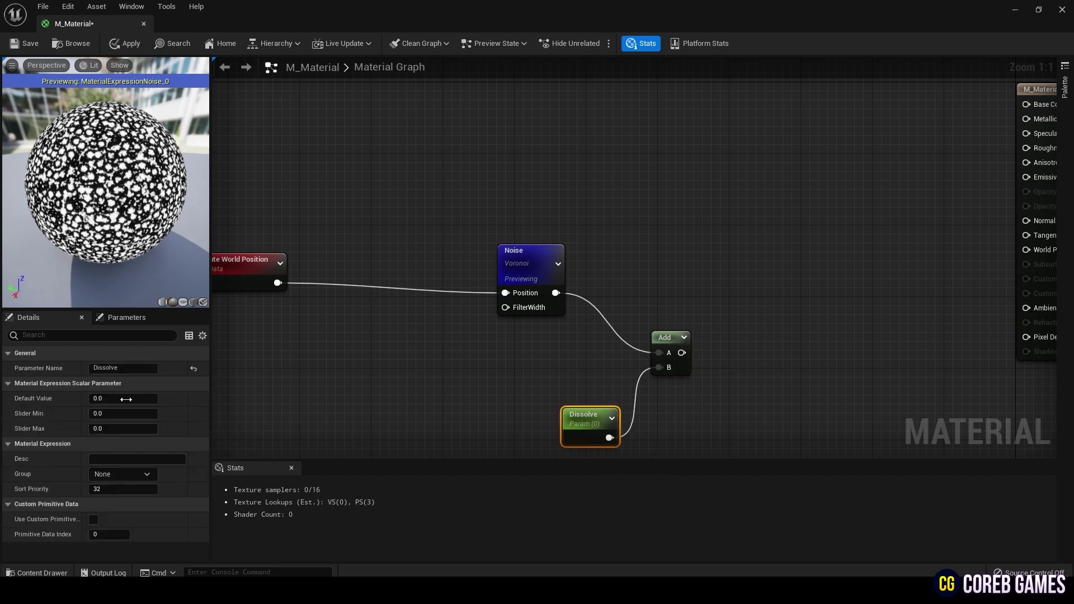
{"action": "left_click", "coordinate": [124, 414]}
{"action": "type", "text": "2"}
{"action": "key", "text": "Return"}
{"action": "left_click", "coordinate": [129, 429]}
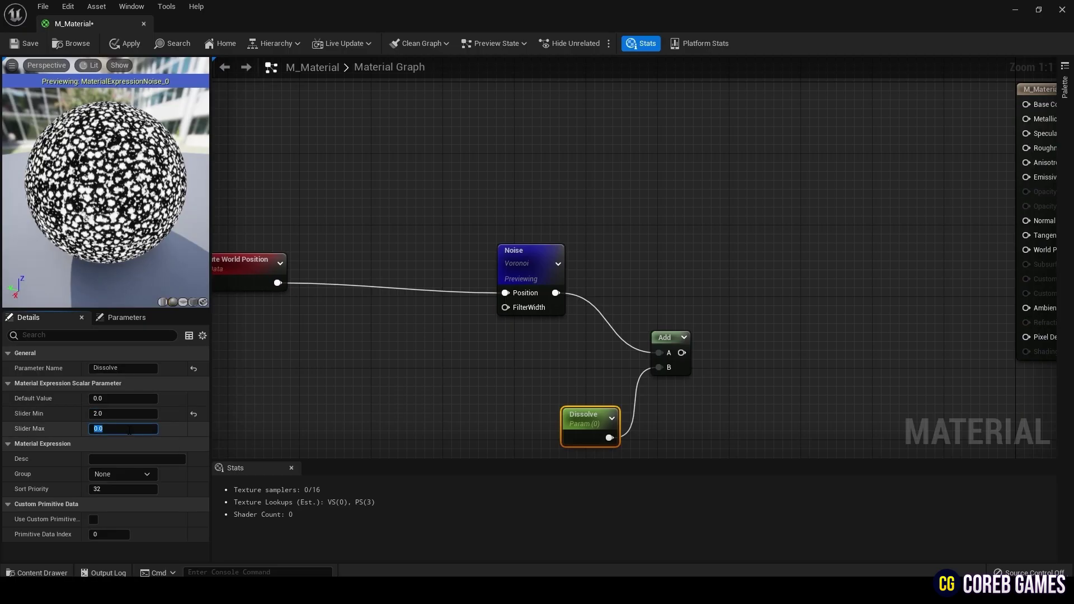
{"action": "left_click", "coordinate": [128, 413]}
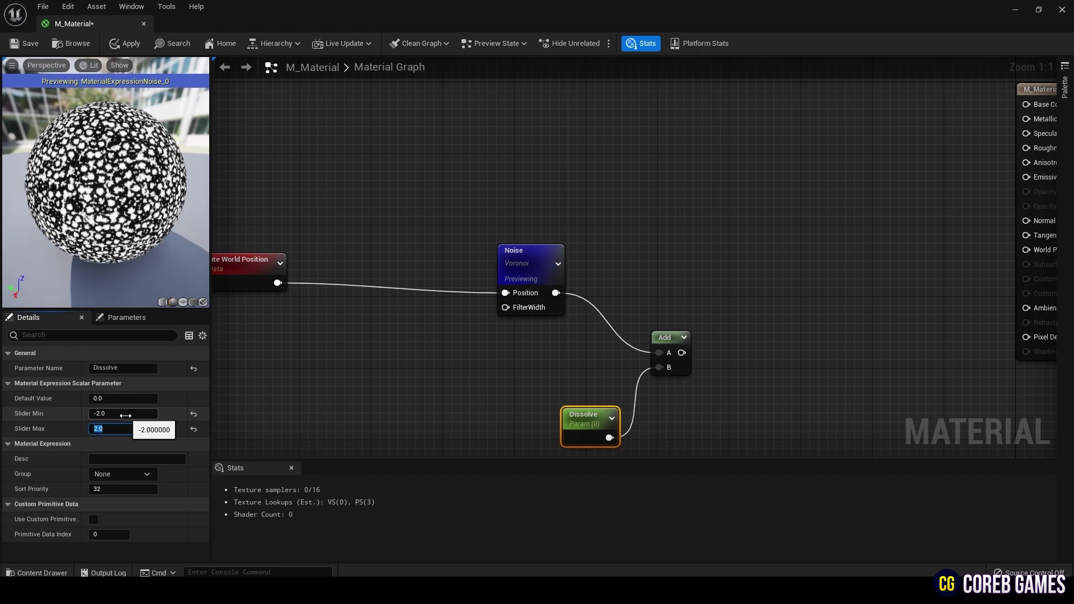
Preview the Add node and sweep the Dissolve parameter's default value through its slider range, ending at 2.0.
{"action": "right_click", "coordinate": [669, 339]}
{"action": "left_click", "coordinate": [712, 356]}
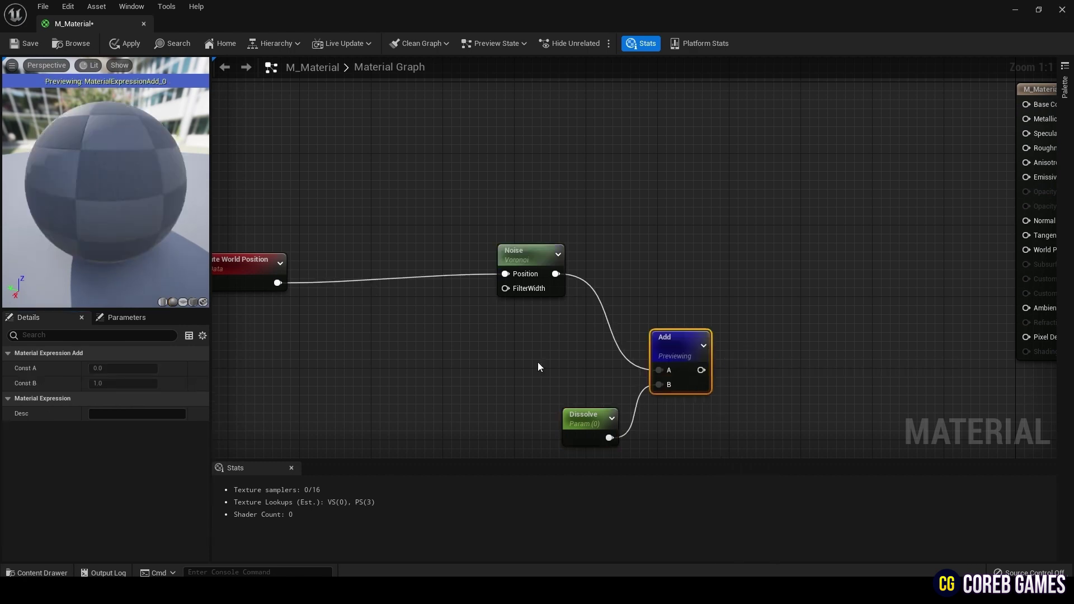
{"action": "left_click", "coordinate": [579, 419]}
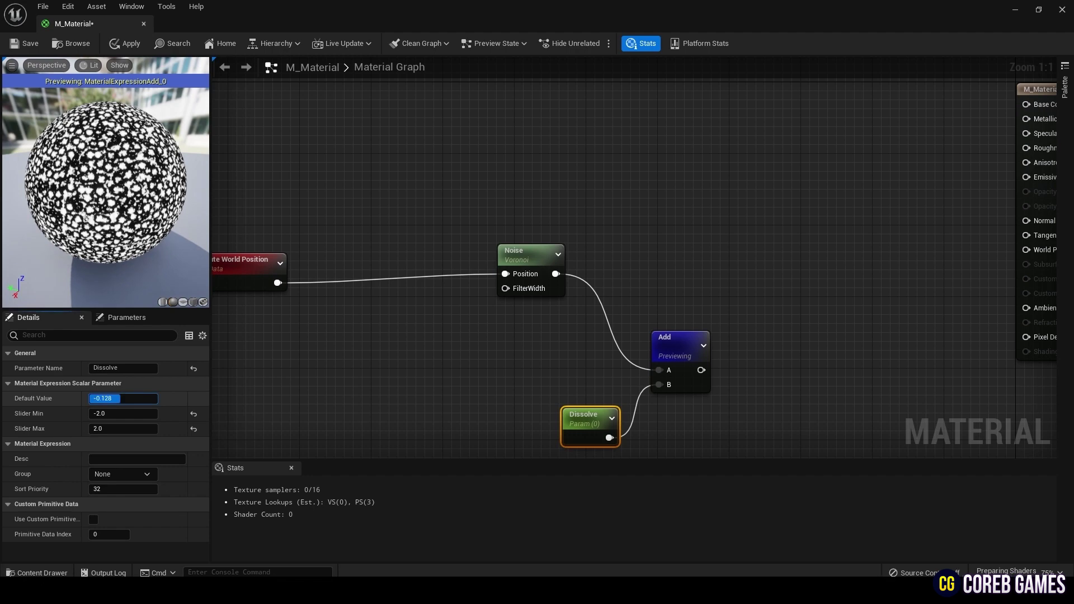
{"action": "left_click_drag", "start_coordinate": [121, 398], "coordinate": [158, 398]}
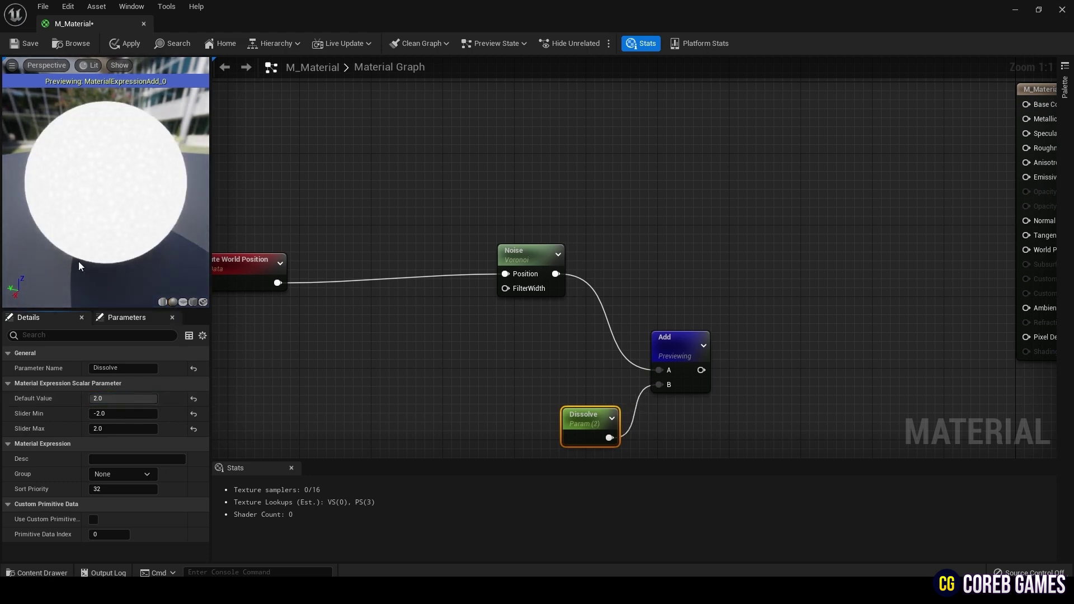
Examine the Add node's noise pattern on the preview sphere and stop previewing the node.
{"action": "scroll", "coordinate": [84, 203], "scroll_direction": "up", "scroll_amount": 5}
{"action": "scroll", "coordinate": [84, 203], "scroll_direction": "down", "scroll_amount": 5}
{"action": "left_click_drag", "start_coordinate": [84, 204], "coordinate": [98, 201]}
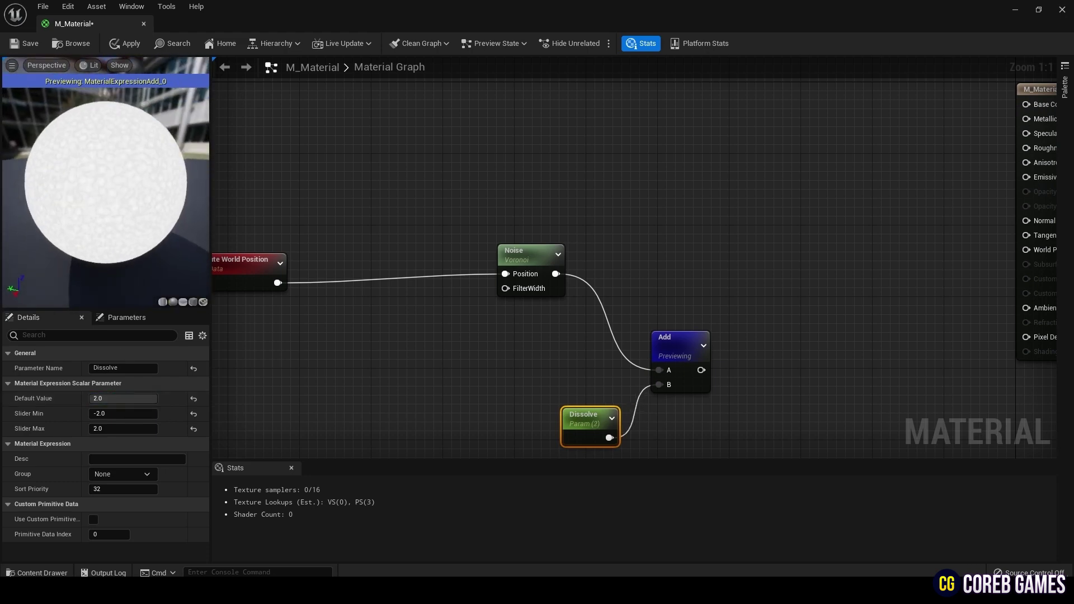
{"action": "right_click", "coordinate": [680, 354]}
{"action": "left_click", "coordinate": [719, 364]}
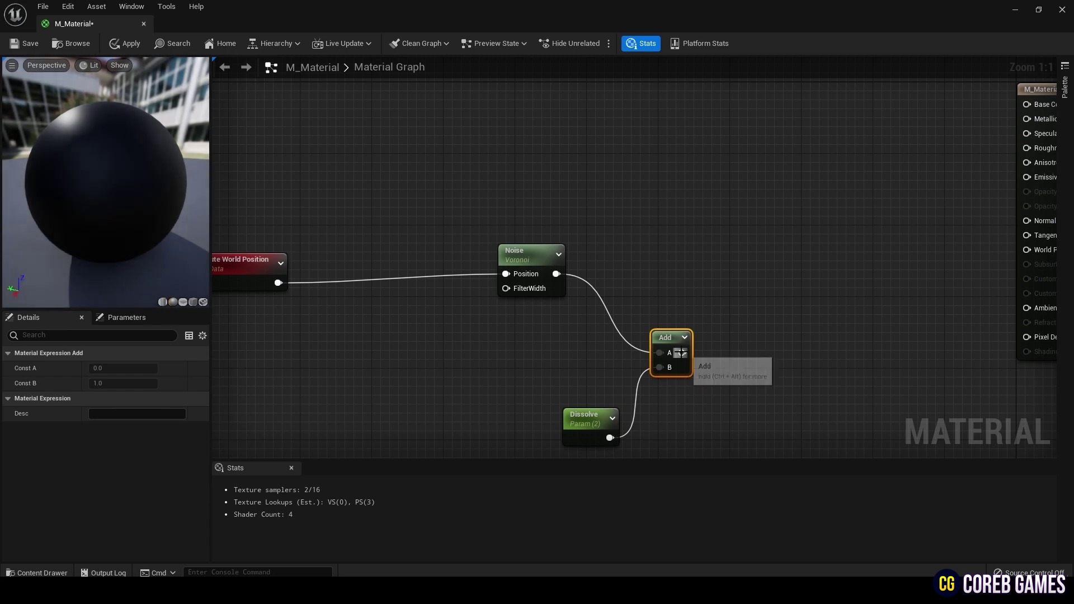
Create a CheapContrast node from the Add node's output and place it to the right of the Add node.
{"action": "left_click_drag", "start_coordinate": [683, 358], "coordinate": [707, 347]}
{"action": "type", "text": "cheap"}
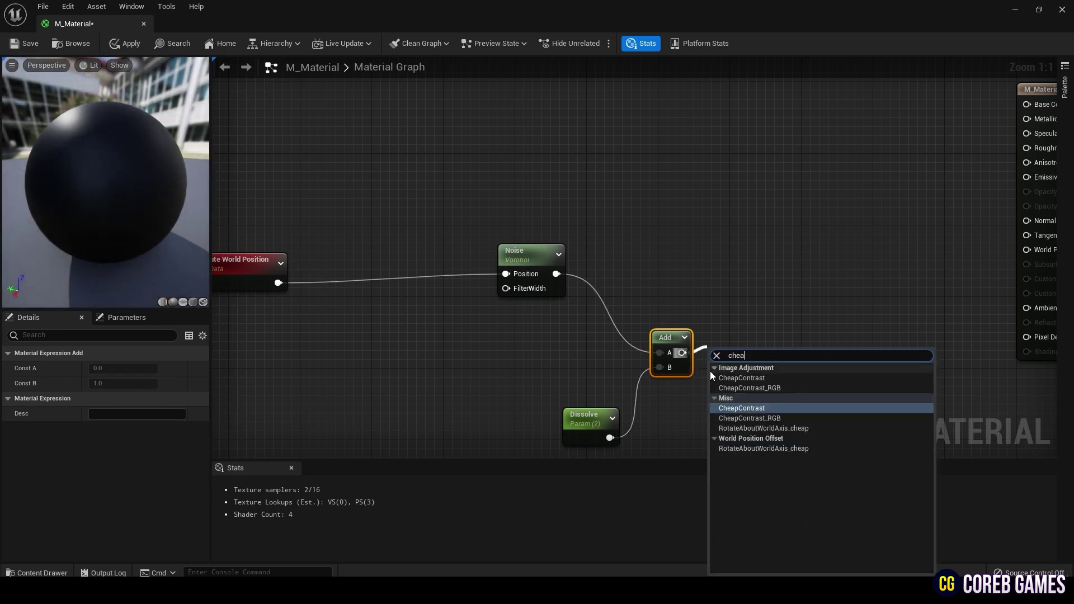
{"action": "left_click", "coordinate": [771, 406]}
{"action": "left_click_drag", "start_coordinate": [768, 351], "coordinate": [826, 319]}
Create a Constant node with value 5 and connect it to CheapContrast's Contrast input.
{"action": "left_click", "coordinate": [658, 399]}
{"action": "key", "text": "1"}
{"action": "left_click", "coordinate": [723, 394]}
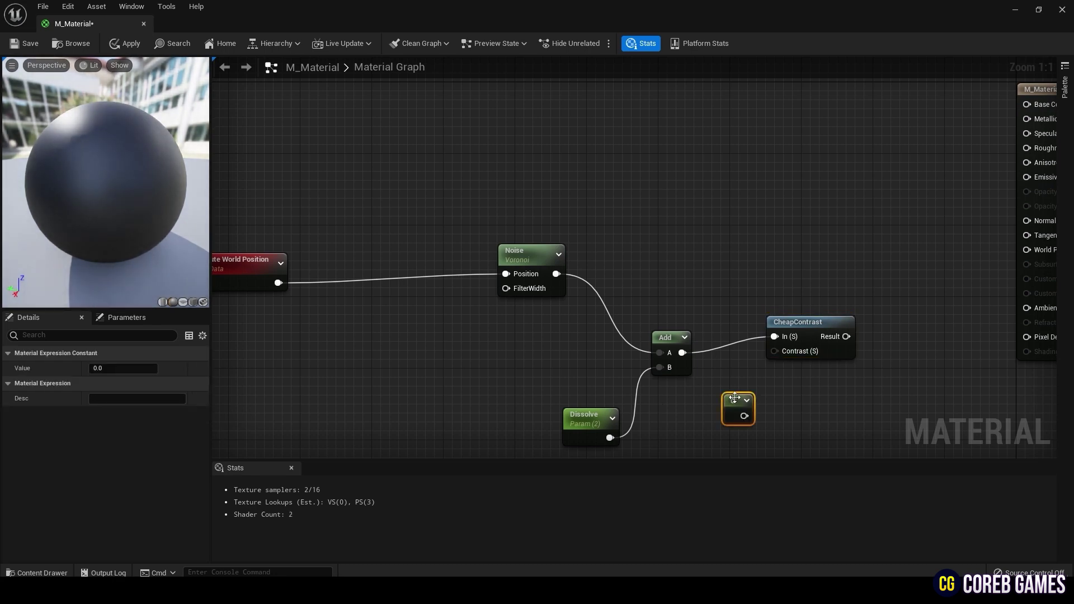
{"action": "left_click_drag", "start_coordinate": [739, 397], "coordinate": [779, 351]}
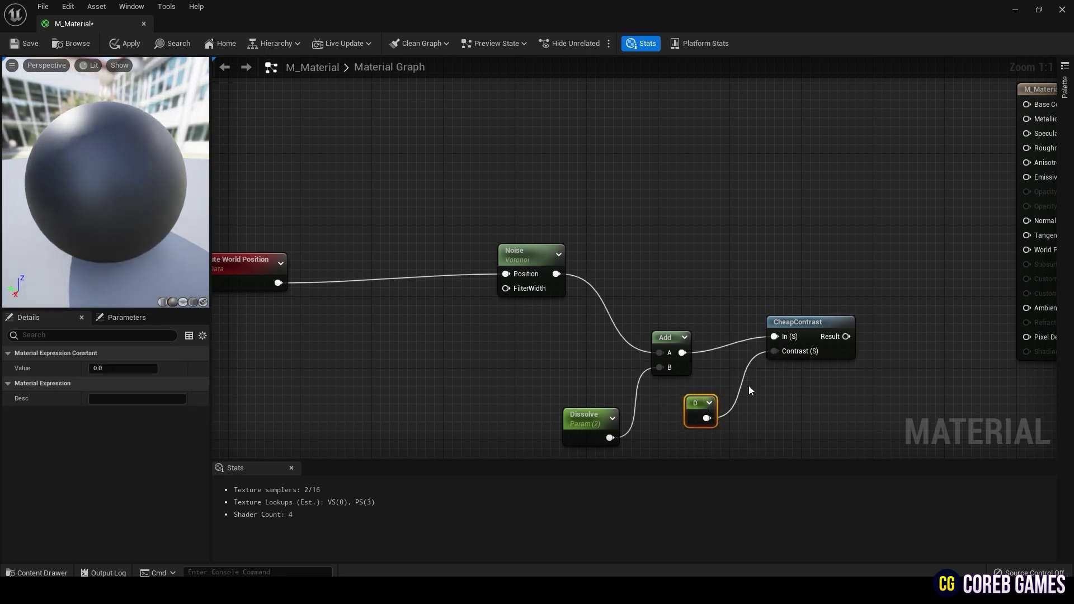
{"action": "left_click_drag", "start_coordinate": [703, 399], "coordinate": [703, 407]}
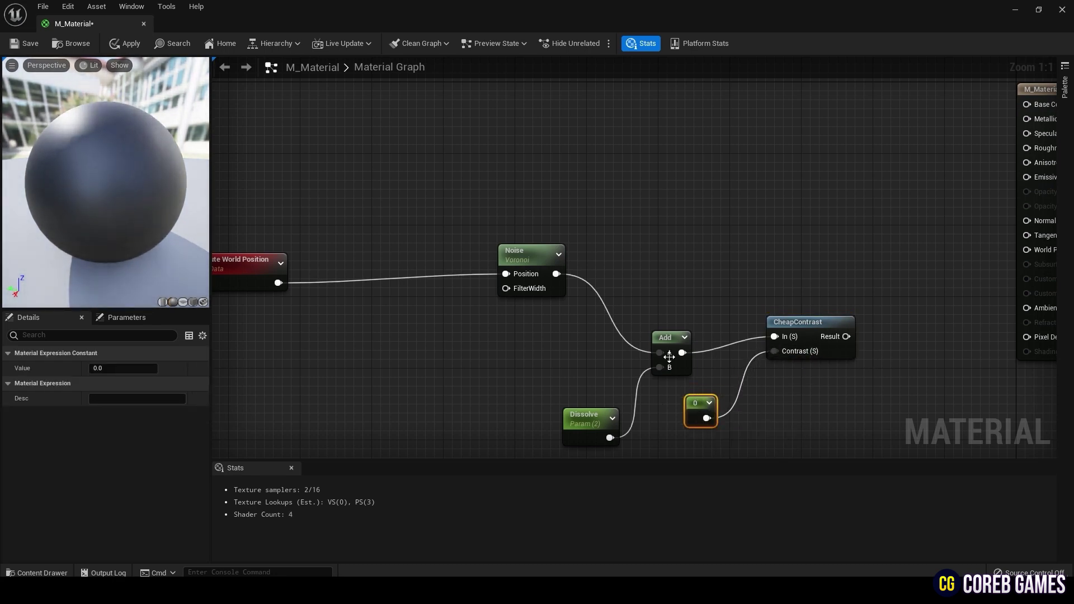
{"action": "left_click", "coordinate": [670, 264]}
{"action": "left_click", "coordinate": [703, 411]}
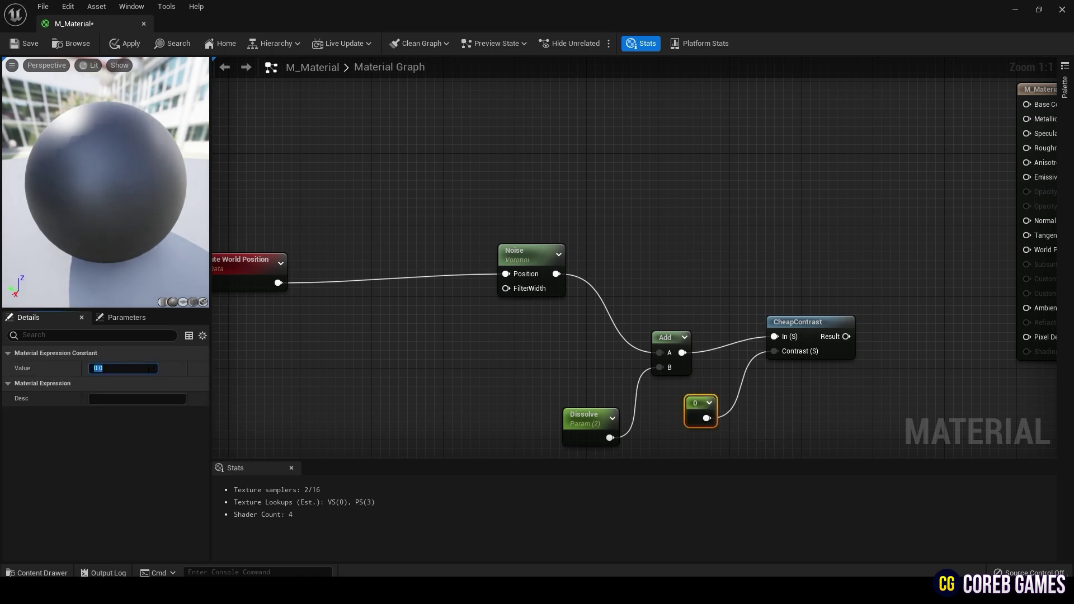
{"action": "left_click", "coordinate": [504, 389]}
Preview the CheapContrast node and examine its result on the preview sphere.
{"action": "right_click", "coordinate": [787, 323]}
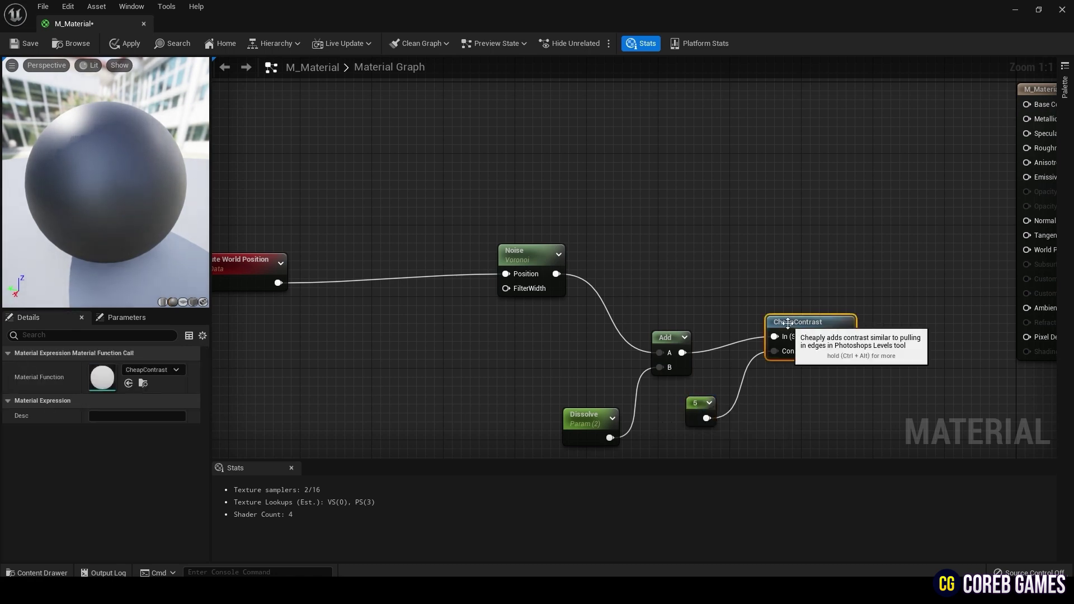
{"action": "left_click", "coordinate": [851, 346]}
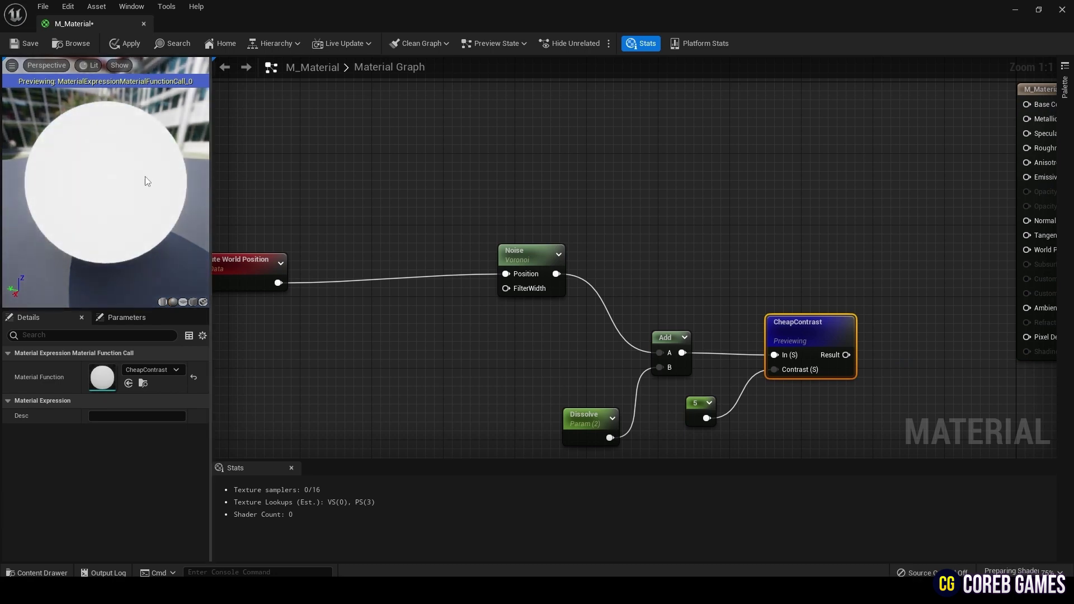
{"action": "left_click_drag", "start_coordinate": [145, 176], "coordinate": [150, 178]}
{"action": "mouse_move", "coordinate": [145, 176]}
{"action": "right_mouse_down"}
{"action": "mouse_move", "coordinate": [148, 199]}
{"action": "mouse_move", "coordinate": [148, 184]}
{"action": "right_mouse_up"}
Preview the Add node for comparison with CheapContrast, inspect the sphere up close, and stop previewing.
{"action": "right_click", "coordinate": [685, 344]}
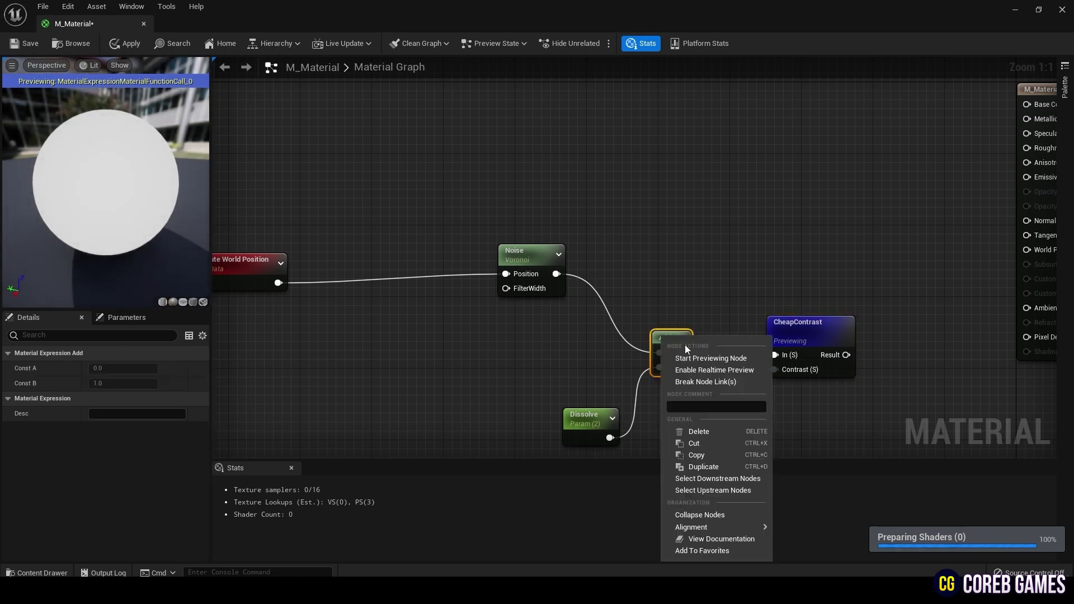
{"action": "left_click", "coordinate": [702, 355]}
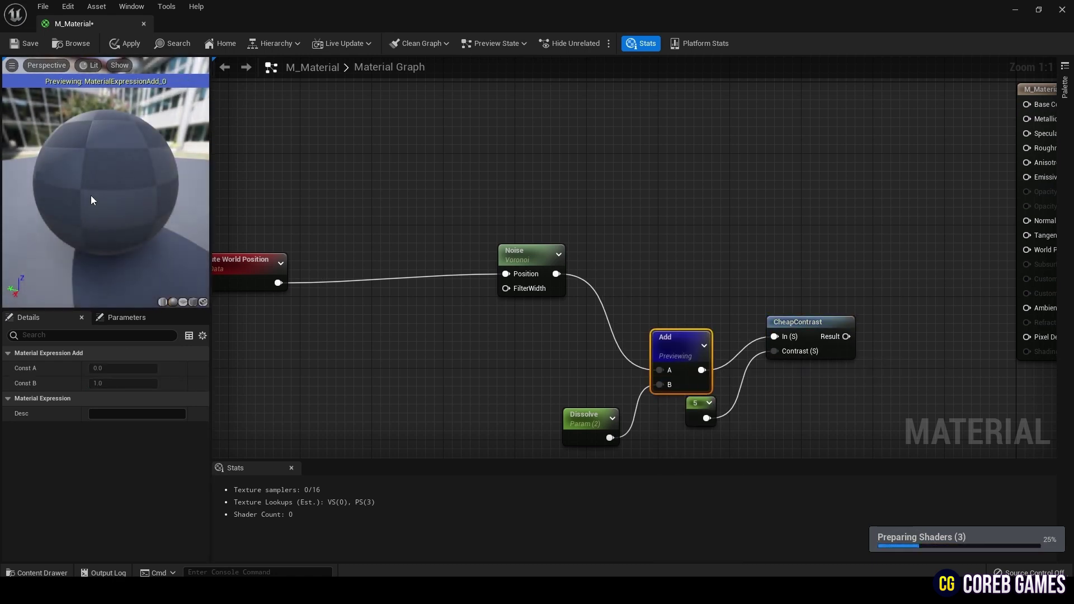
{"action": "mouse_move", "coordinate": [90, 197]}
{"action": "right_mouse_down"}
{"action": "mouse_move", "coordinate": [92, 215]}
{"action": "mouse_move", "coordinate": [91, 198]}
{"action": "right_mouse_up"}
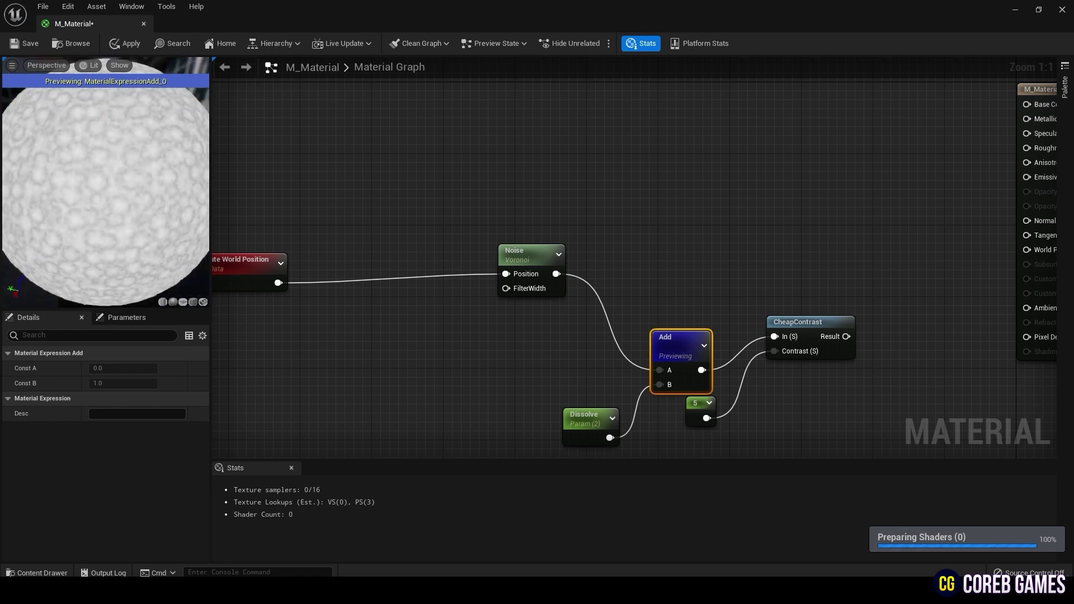
{"action": "right_click", "coordinate": [699, 341]}
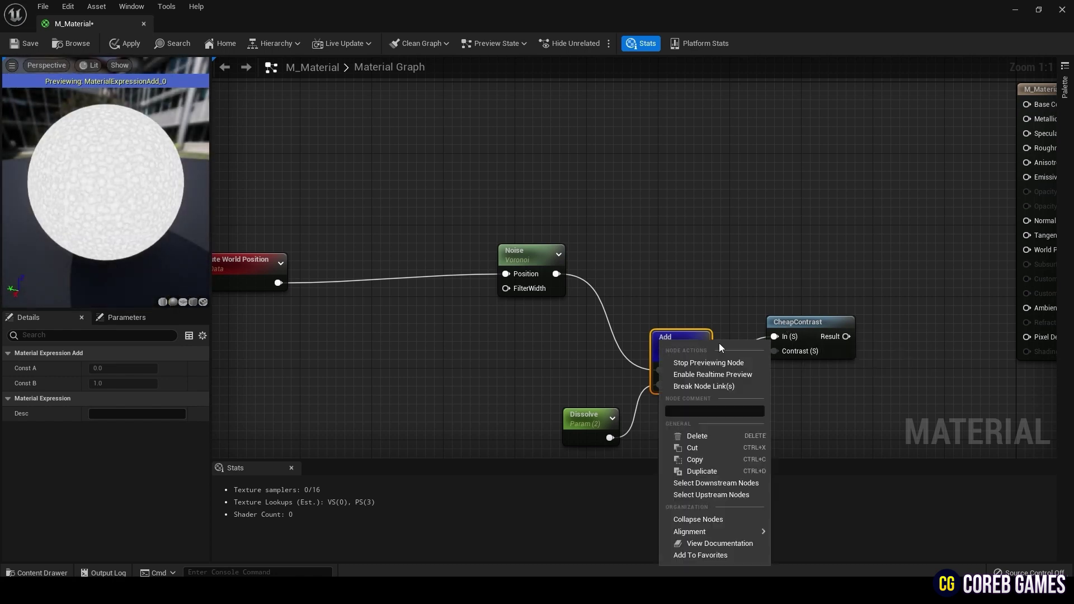
{"action": "left_click", "coordinate": [733, 364]}
Create a Clamp node from CheapContrast's Result output and reposition the M_Material output node to its right.
{"action": "scroll", "coordinate": [803, 287], "scroll_direction": "down", "scroll_amount": 3}
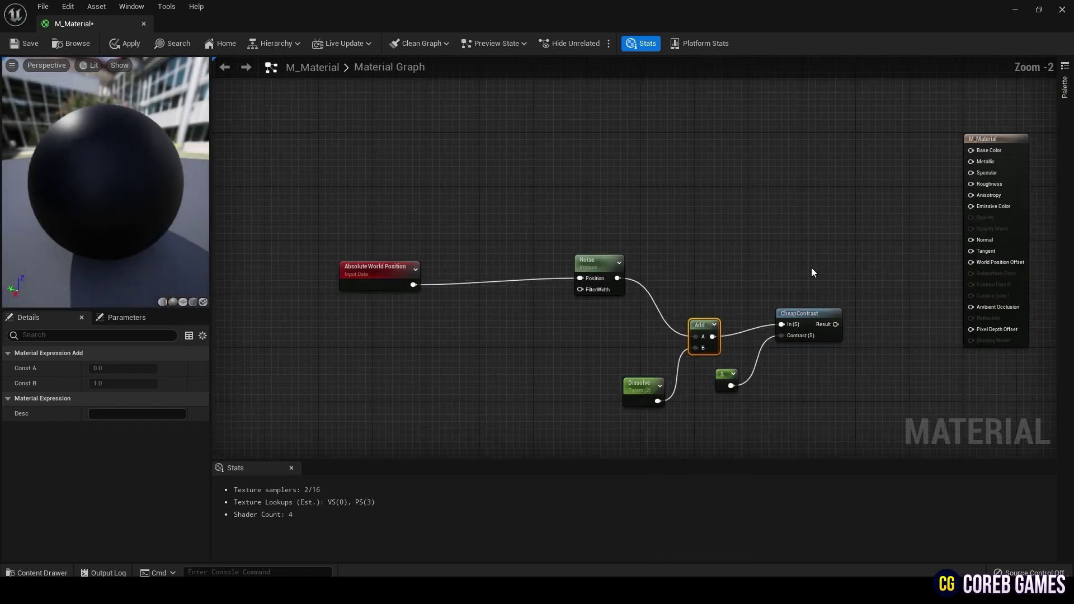
{"action": "right_click_drag", "start_coordinate": [789, 287], "coordinate": [739, 288]}
{"action": "left_click_drag", "start_coordinate": [754, 323], "coordinate": [812, 330]}
{"action": "type", "text": "clamp"}
{"action": "key", "text": "Return"}
{"action": "left_click_drag", "start_coordinate": [876, 158], "coordinate": [973, 199]}
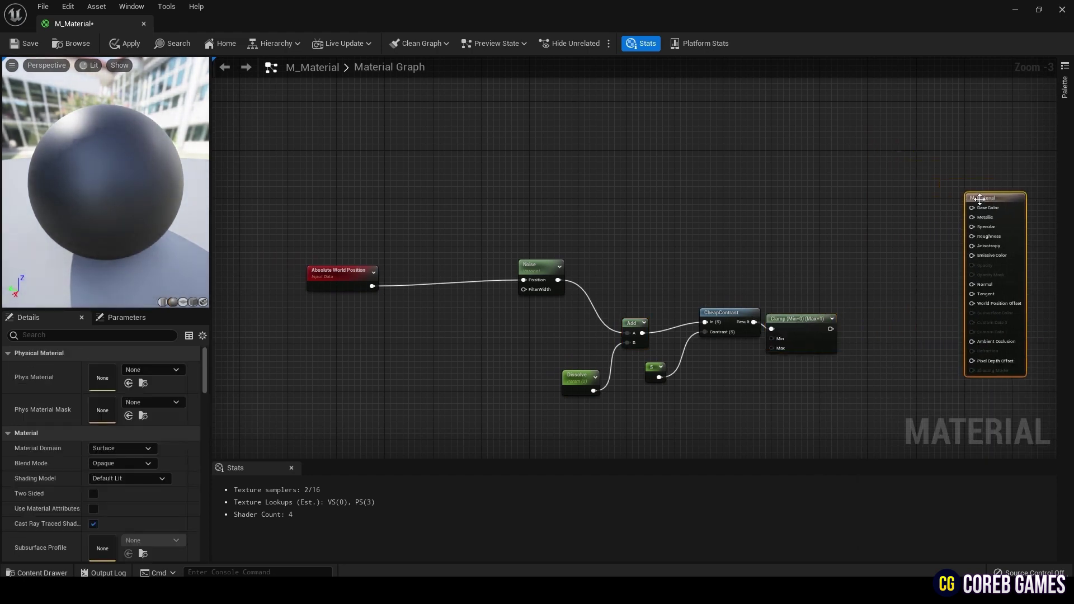
{"action": "right_click_drag", "start_coordinate": [844, 265], "coordinate": [812, 270]}
{"action": "left_click_drag", "start_coordinate": [786, 322], "coordinate": [789, 311]}
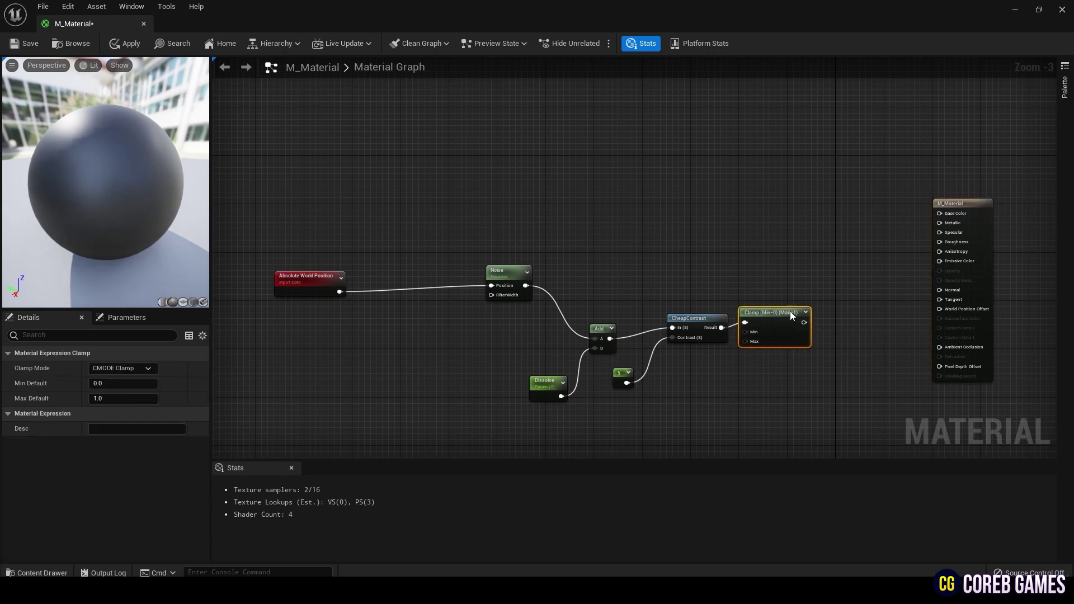
Add a Constant3Vector node above the Clamp node and duplicate it.
{"action": "left_click", "coordinate": [750, 177]}
{"action": "right_click", "coordinate": [734, 163]}
{"action": "type", "text": "con"}
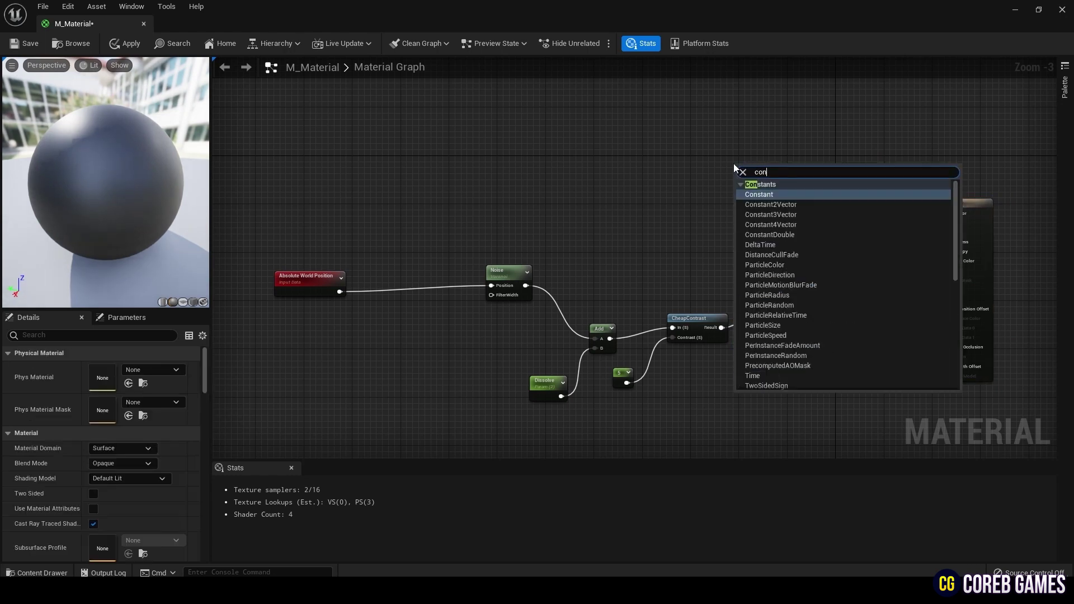
{"action": "type", "text": "stant"}
{"action": "left_click", "coordinate": [793, 216]}
{"action": "left_click_drag", "start_coordinate": [761, 177], "coordinate": [740, 222]}
{"action": "key", "text": "ctrl+d"}
Set the upper Constant3Vector's color to red with an R value of 1.
{"action": "left_click", "coordinate": [741, 158]}
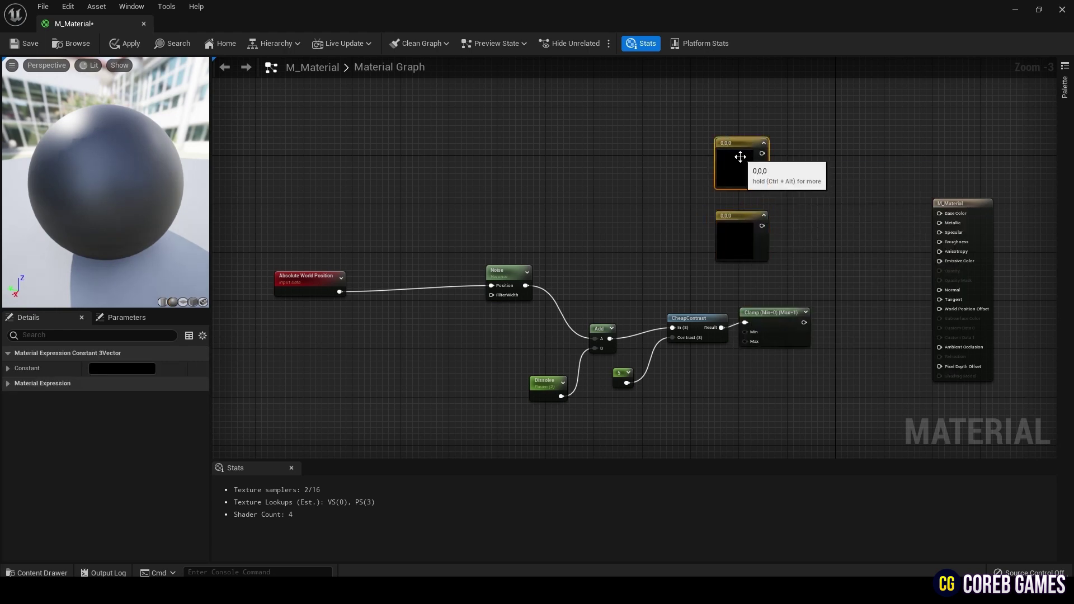
{"action": "left_click", "coordinate": [120, 368]}
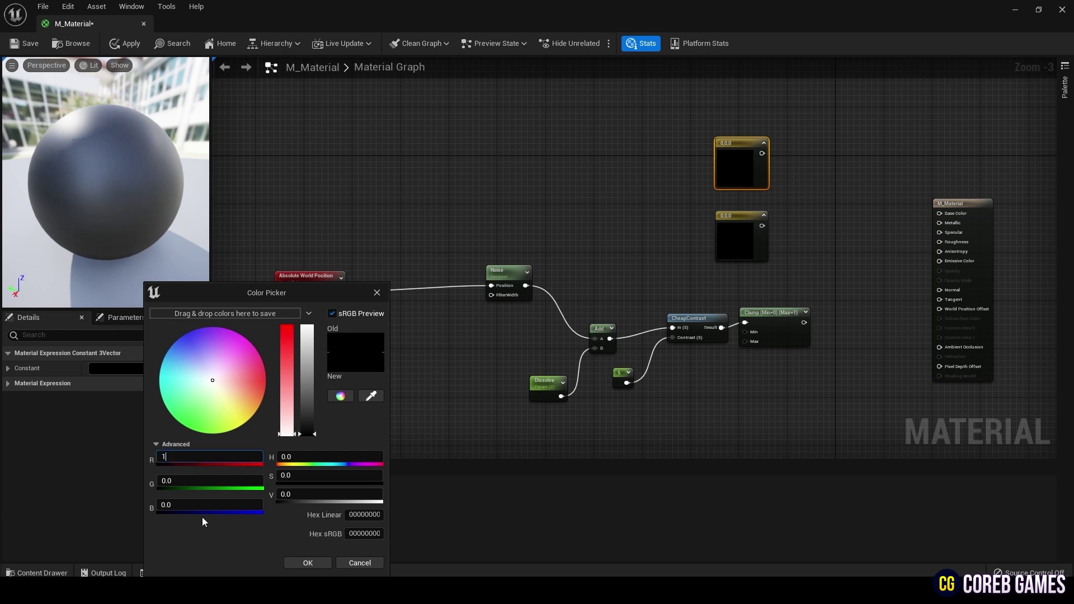
{"action": "key", "text": "Return"}
{"action": "left_click", "coordinate": [307, 563]}
Set the lower Constant3Vector's color to blue with a B value of 1.
{"action": "left_click", "coordinate": [732, 225]}
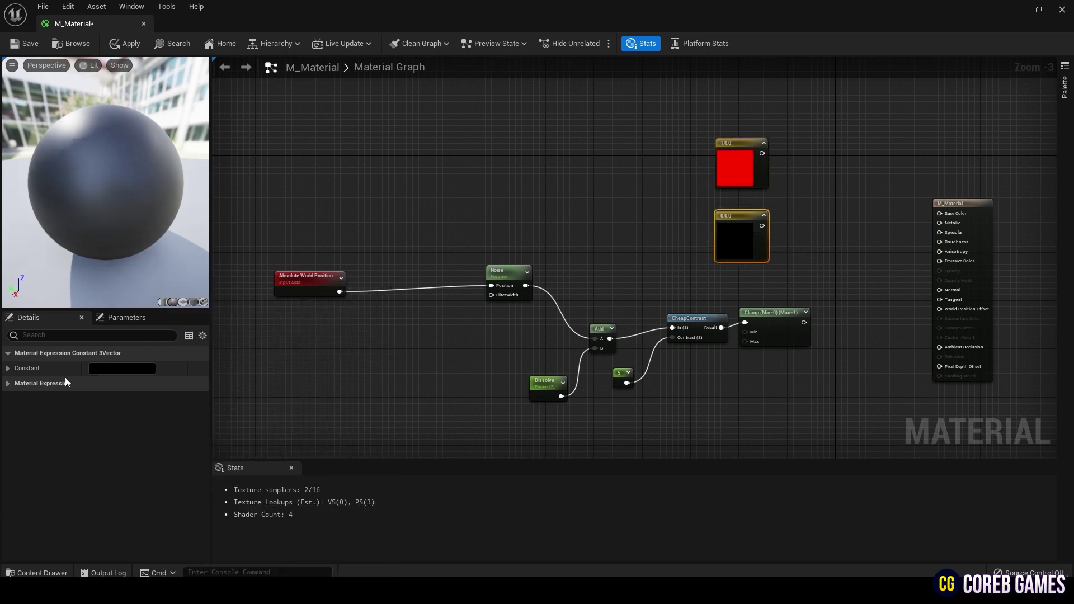
{"action": "left_click", "coordinate": [109, 369]}
{"action": "type", "text": "1"}
{"action": "left_click", "coordinate": [276, 563]}
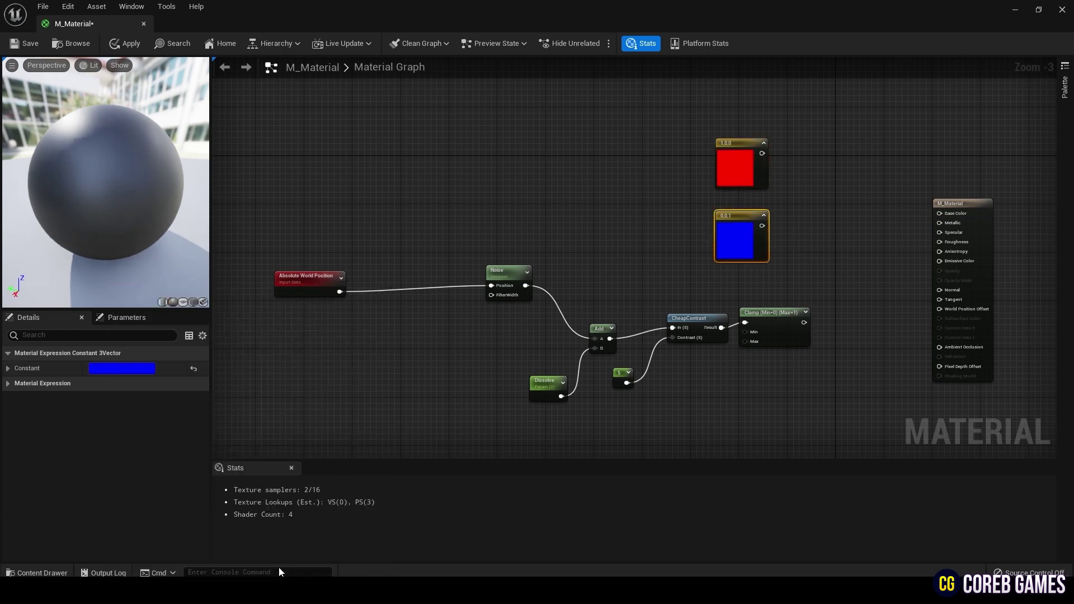
Add a LinearInterpolate node and connect the red vector to its A input and the blue vector to B.
{"action": "left_click", "coordinate": [840, 190]}
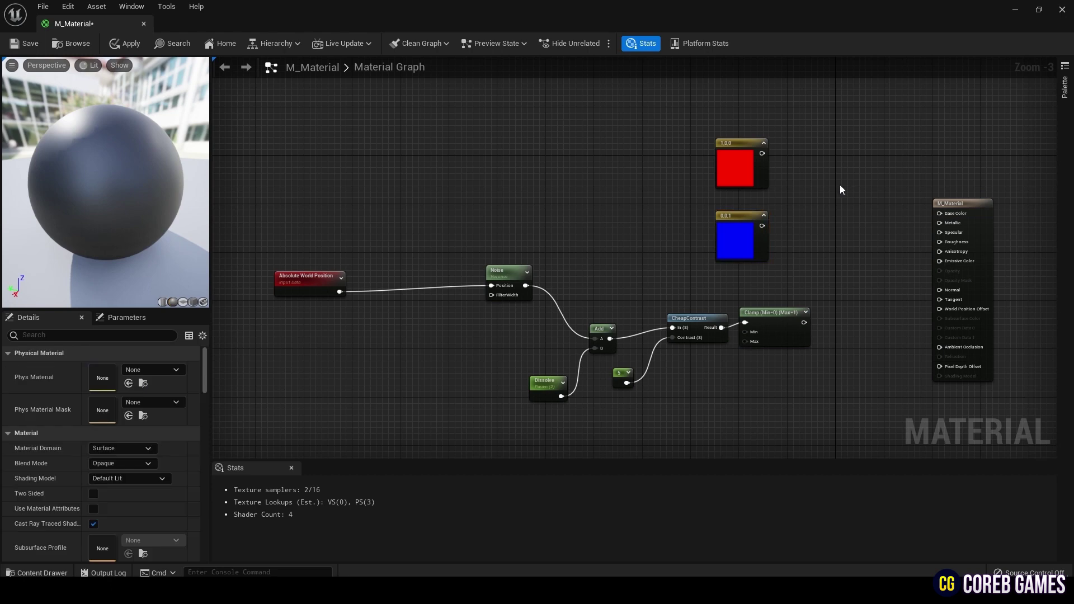
{"action": "right_click", "coordinate": [817, 228]}
{"action": "type", "text": "lin"}
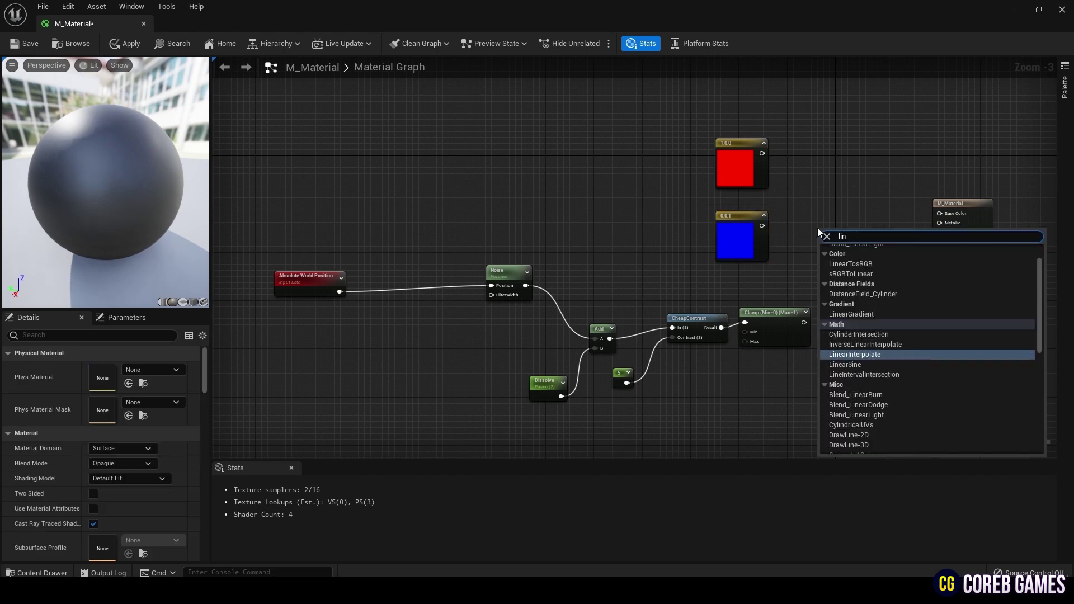
{"action": "left_click", "coordinate": [878, 354]}
{"action": "left_click_drag", "start_coordinate": [762, 229], "coordinate": [822, 192]}
{"action": "left_click_drag", "start_coordinate": [762, 153], "coordinate": [826, 184]}
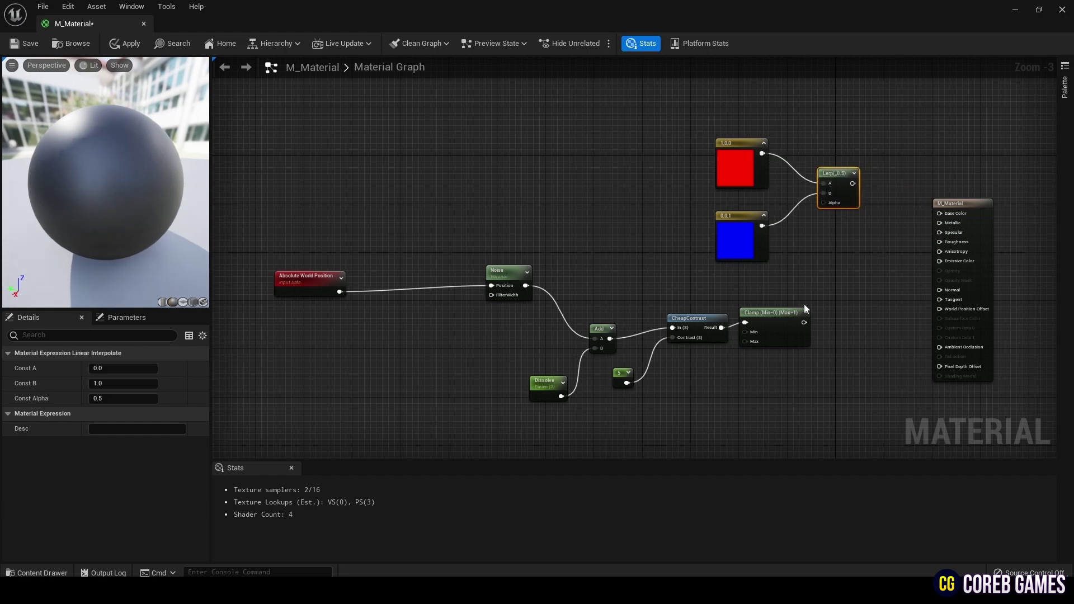
Connect the Clamp output to the Lerp's Alpha and the Lerp to M_Material's Base Color, and apply the material changes.
{"action": "left_click_drag", "start_coordinate": [803, 322], "coordinate": [941, 213]}
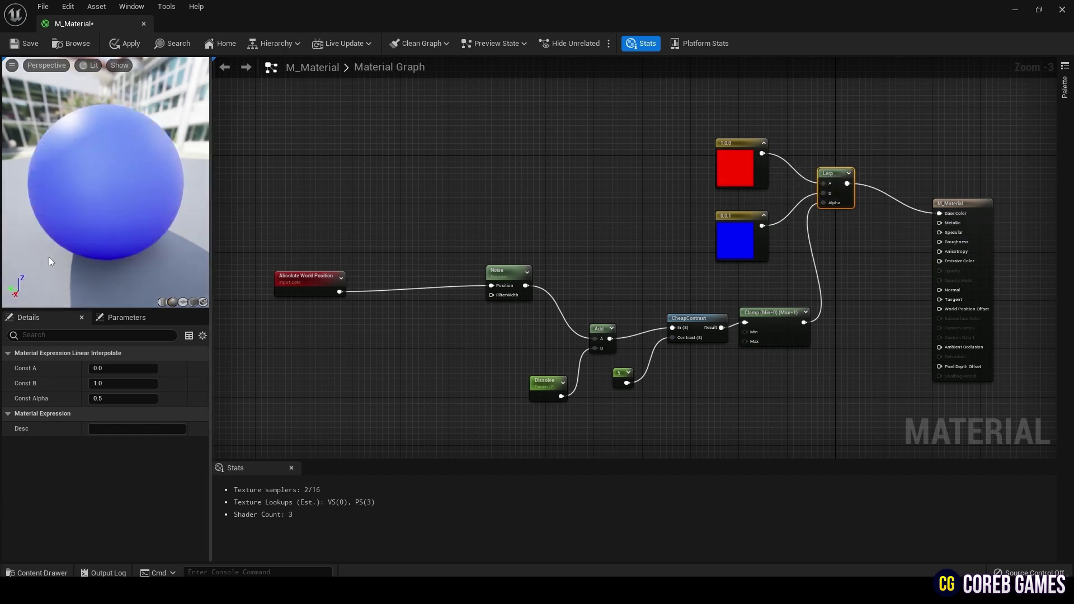
{"action": "left_click_drag", "start_coordinate": [137, 220], "coordinate": [101, 54]}
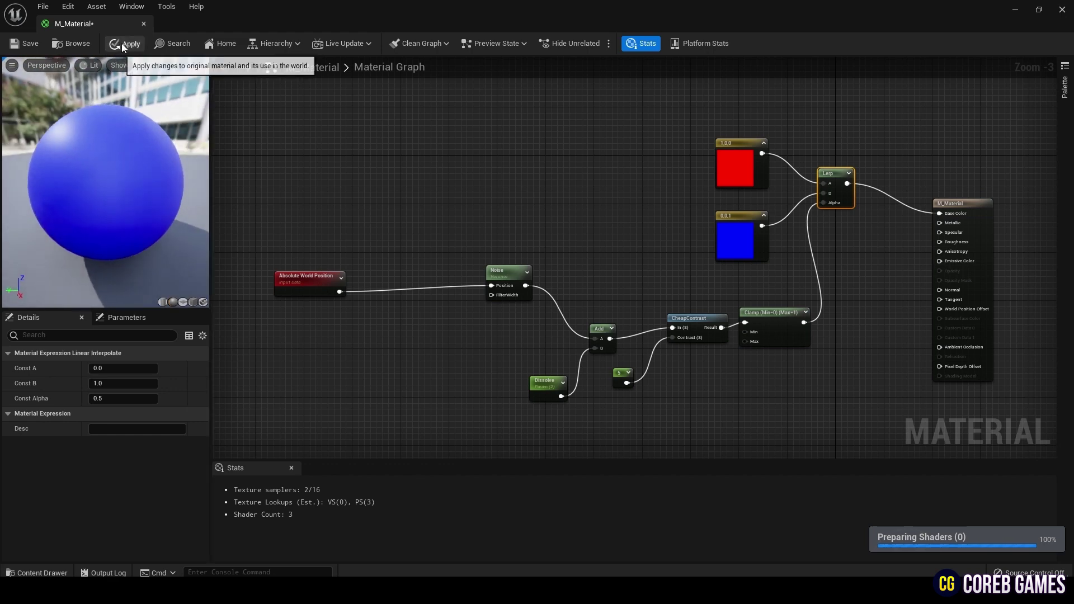
{"action": "left_click", "coordinate": [123, 43]}
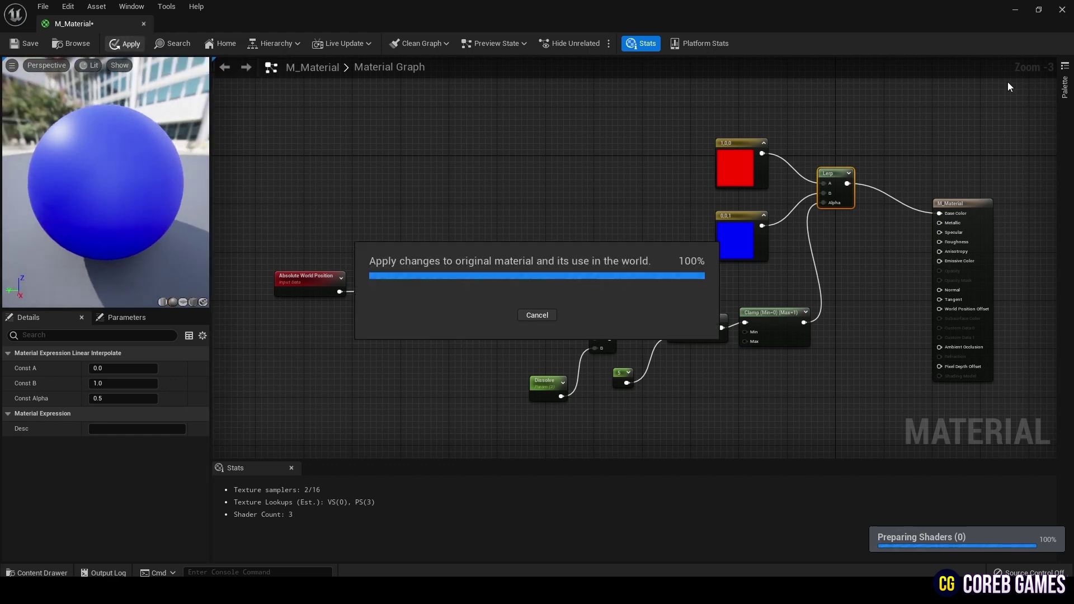
Assign M_Material to the cube in the level and replace it with a new material instance created from M_Material.
{"action": "left_click", "coordinate": [1016, 14]}
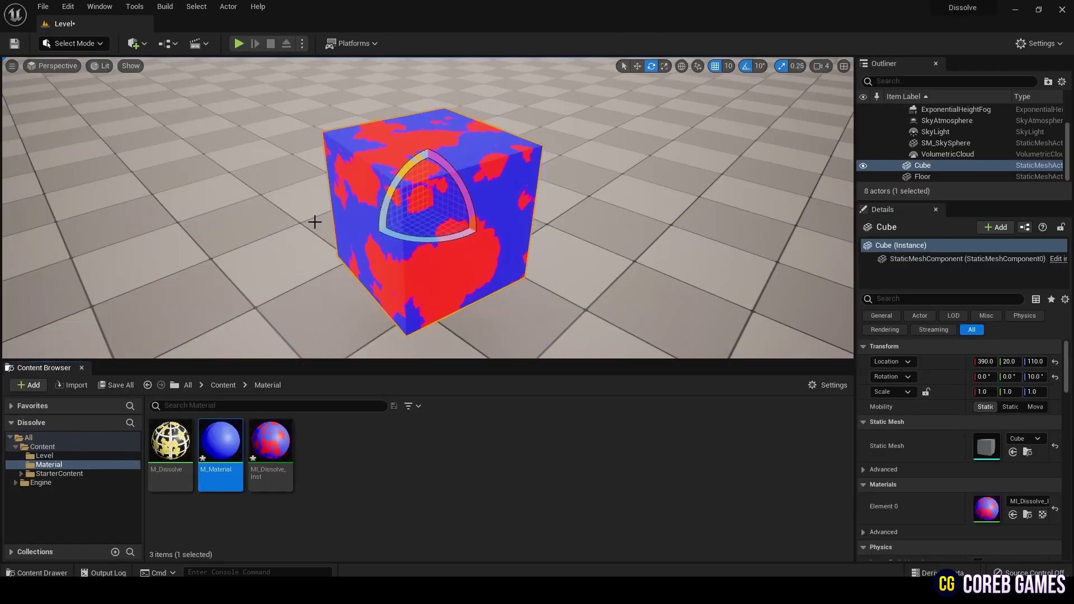
{"action": "left_click_drag", "start_coordinate": [230, 454], "coordinate": [374, 250]}
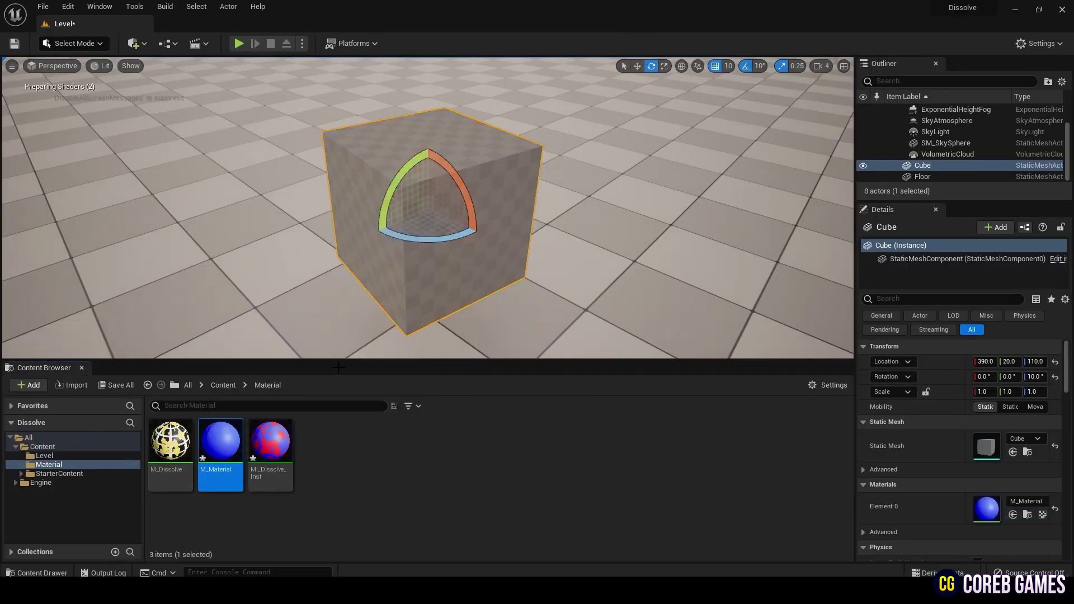
{"action": "right_click", "coordinate": [218, 458]}
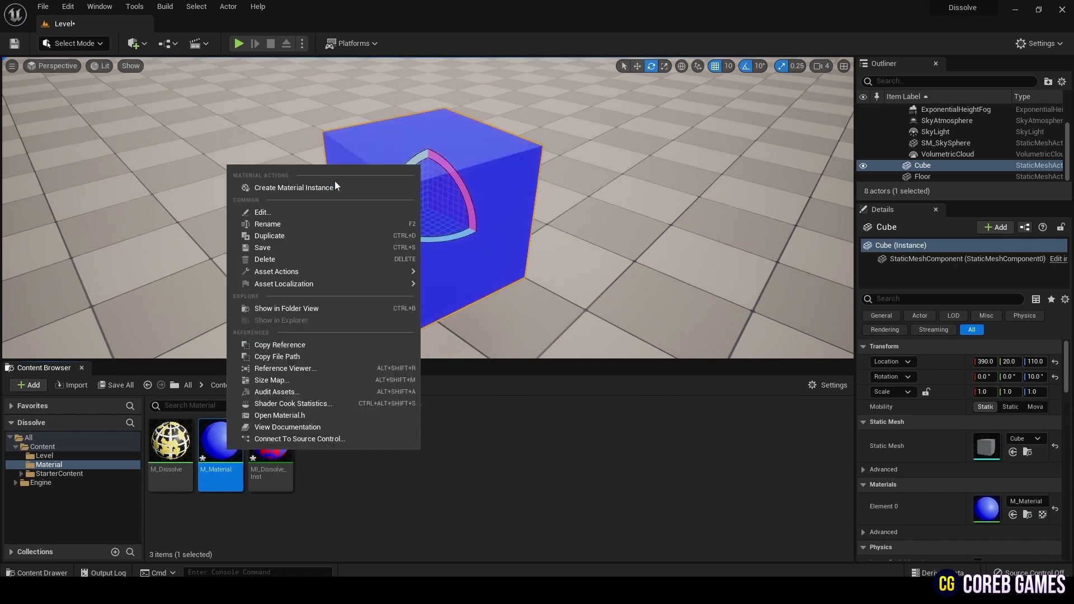
{"action": "left_click", "coordinate": [336, 182]}
{"action": "key", "text": "Return"}
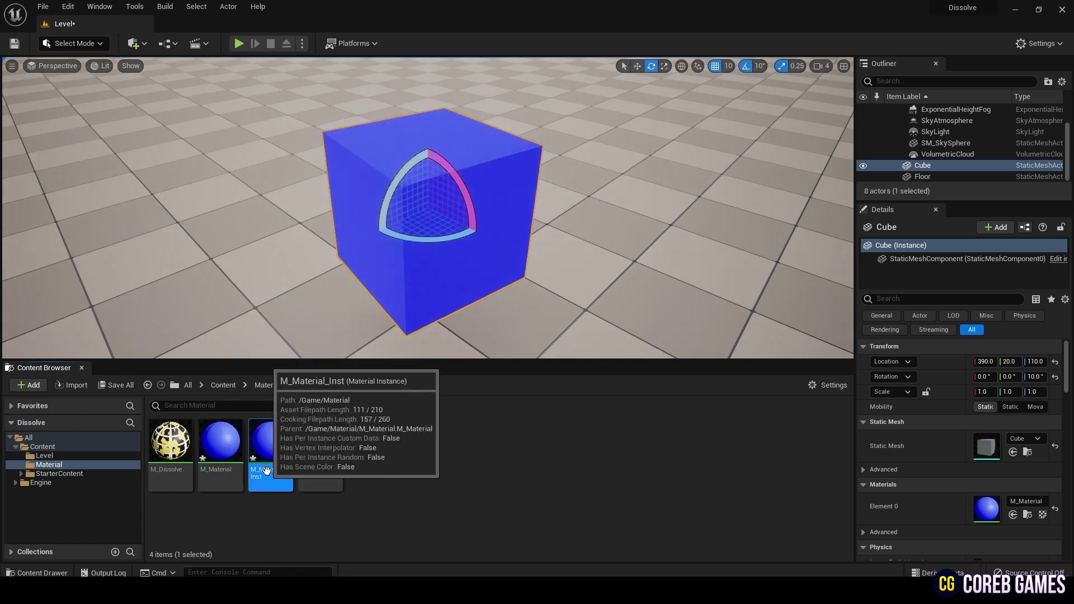
{"action": "left_click_drag", "start_coordinate": [272, 448], "coordinate": [405, 274]}
Open the new material instance beside the cube, enable its Dissolve parameter and sweep the value, ending at 2.0.
{"action": "double_click", "coordinate": [276, 464]}
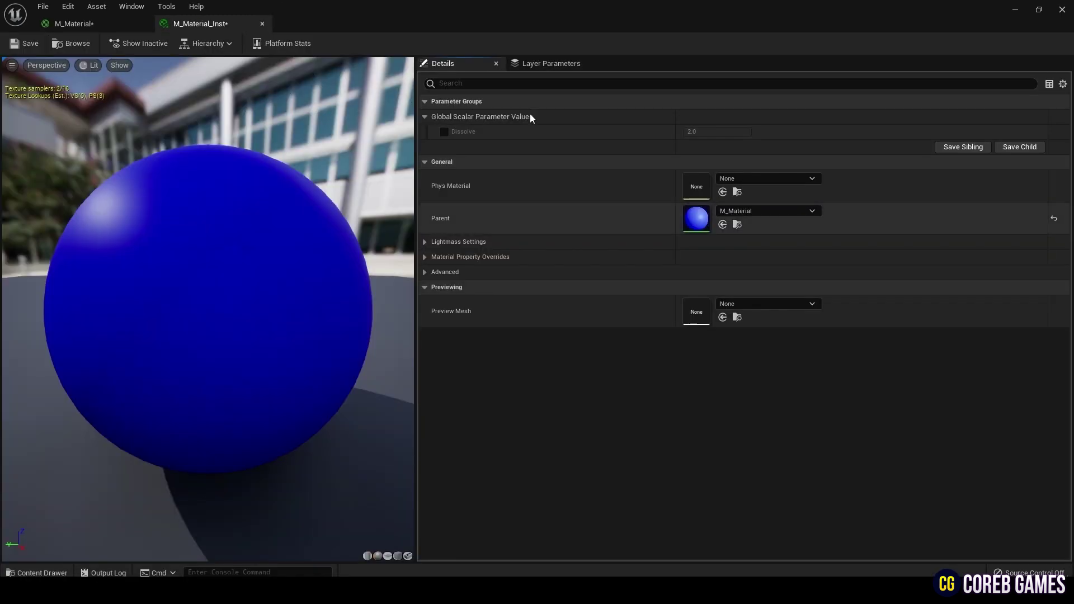
{"action": "left_click_drag", "start_coordinate": [586, 8], "coordinate": [763, 85]}
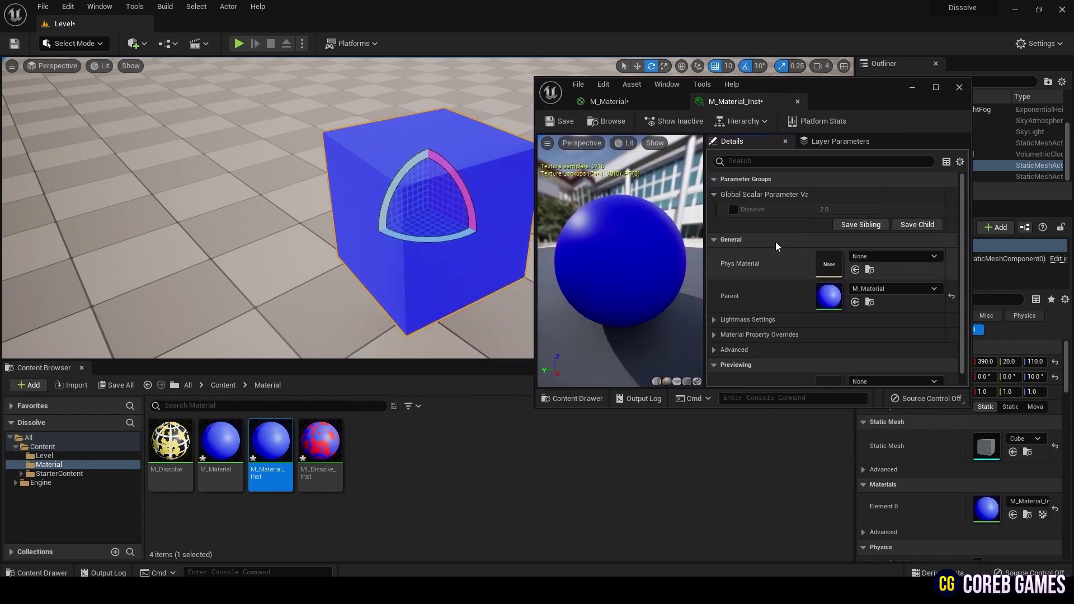
{"action": "left_click", "coordinate": [733, 209]}
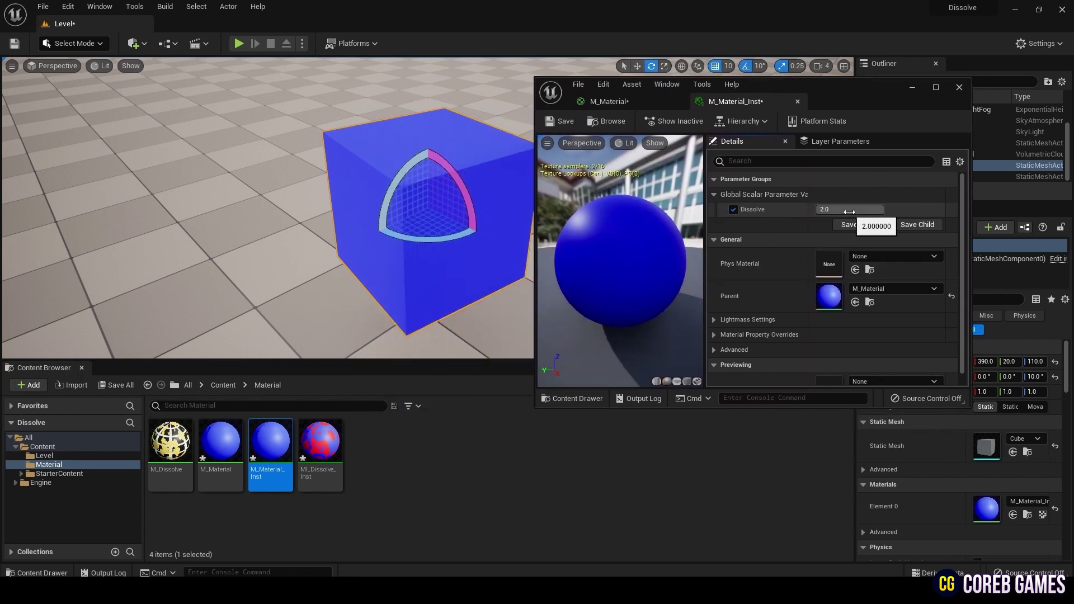
{"action": "left_click_drag", "start_coordinate": [849, 212], "coordinate": [884, 210]}
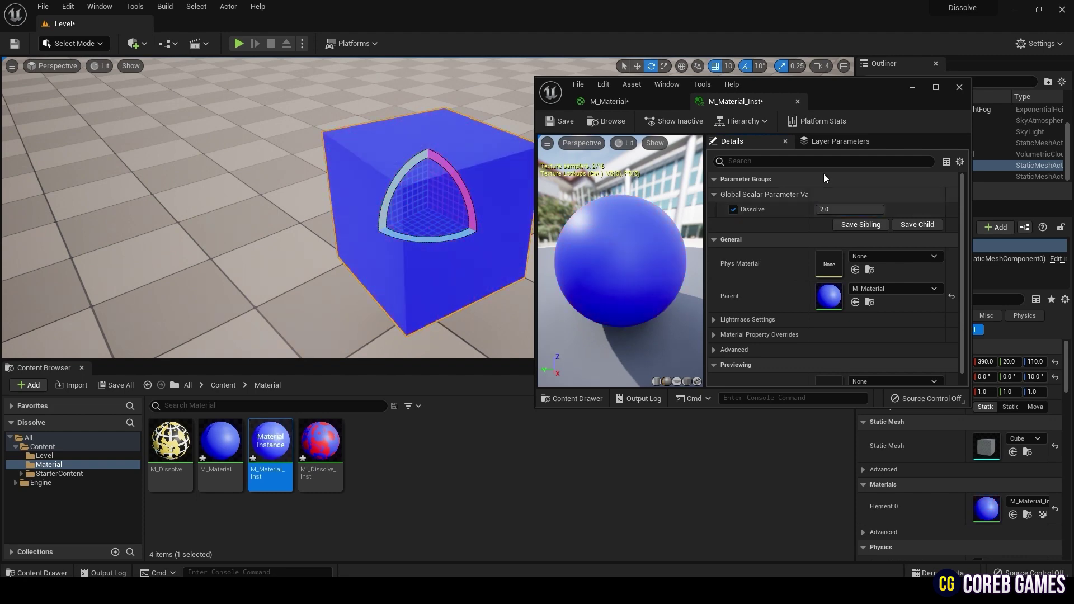
Return to the M_Material graph and add two TextureSampleParameter2D nodes named Texture1 and Texture2.
{"action": "left_click", "coordinate": [797, 101]}
{"action": "double_click", "coordinate": [721, 103]}
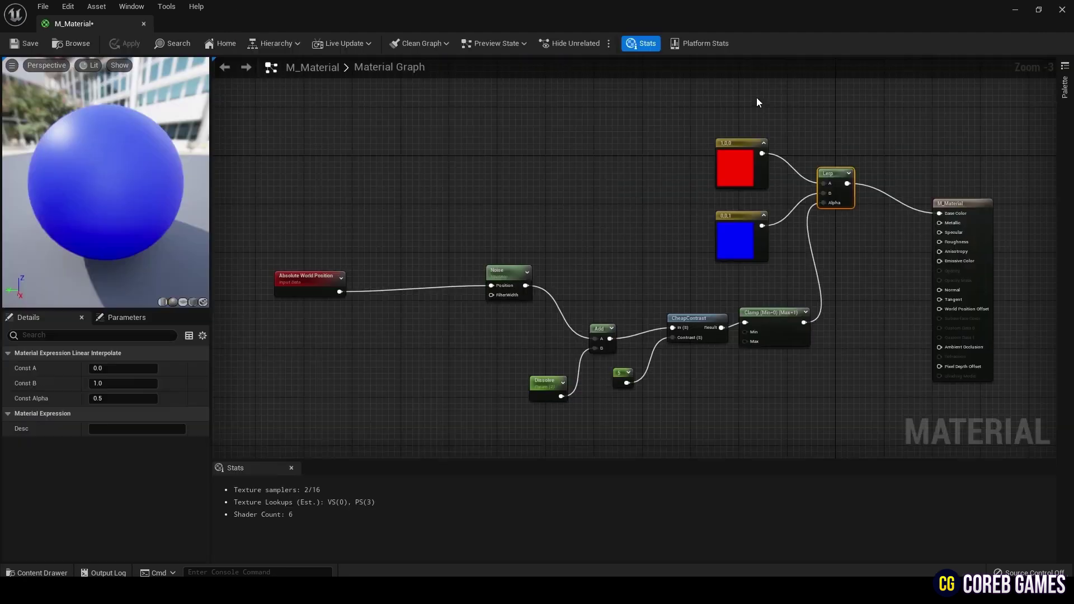
{"action": "right_click", "coordinate": [489, 182]}
{"action": "type", "text": "tex"}
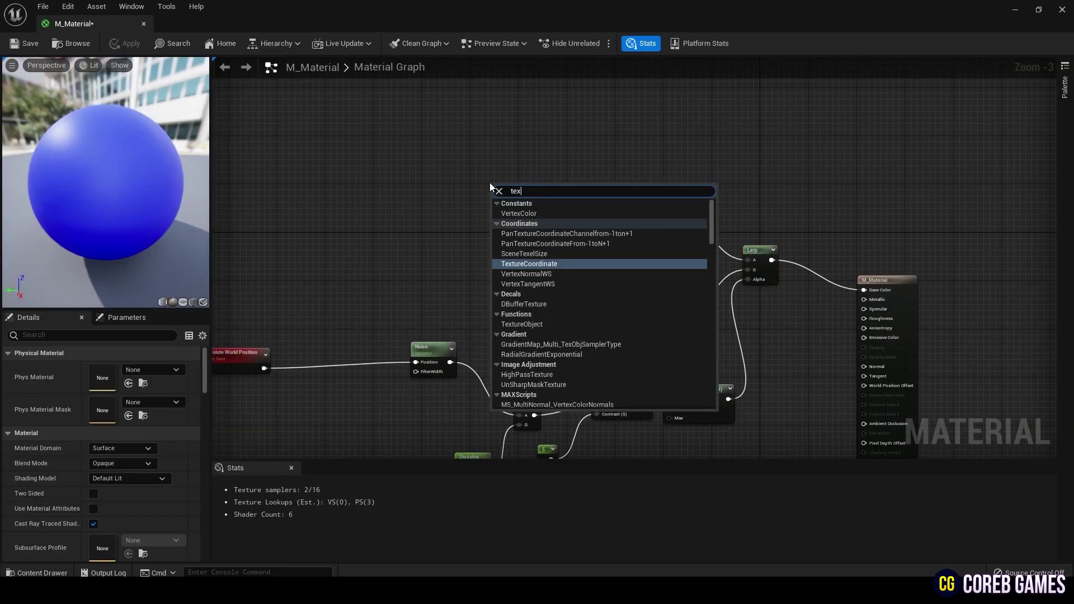
{"action": "scroll", "coordinate": [563, 322], "scroll_direction": "down", "scroll_amount": 5}
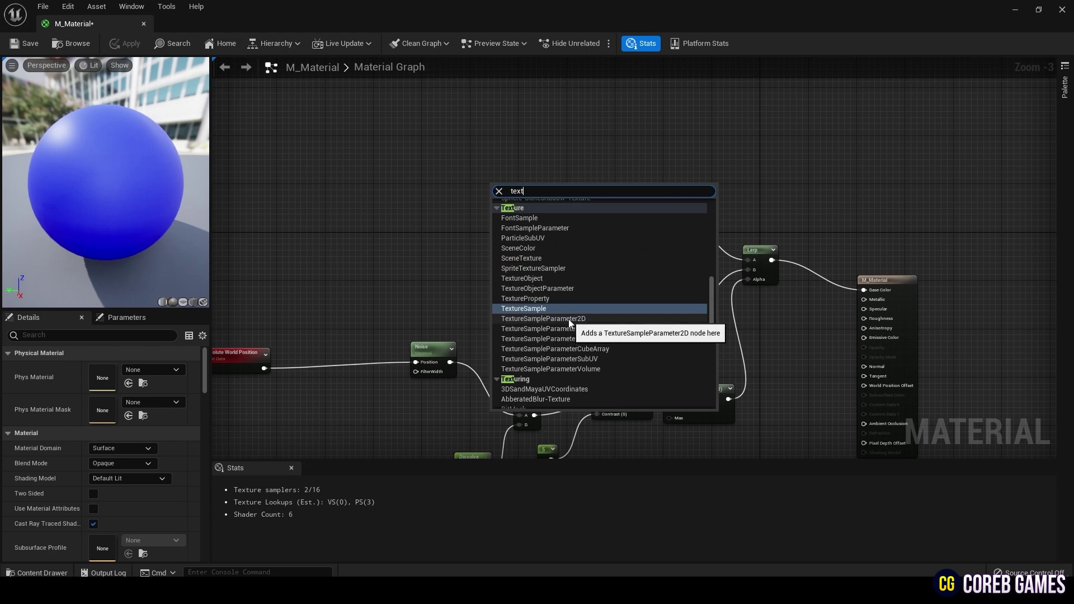
{"action": "left_click", "coordinate": [568, 319]}
{"action": "left_click_drag", "start_coordinate": [504, 210], "coordinate": [552, 231]}
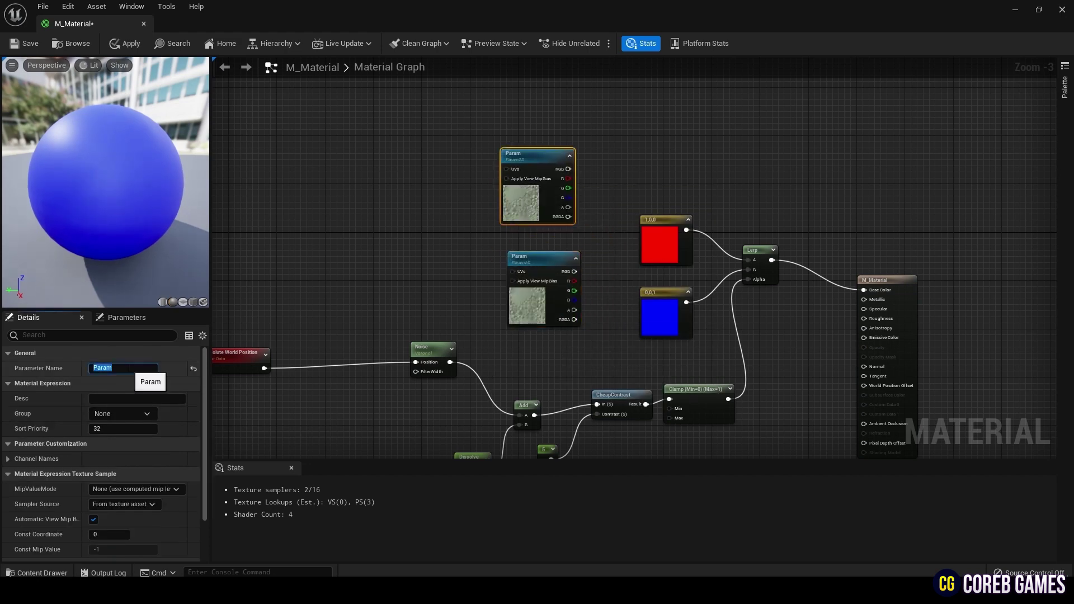
{"action": "left_click", "coordinate": [544, 297]}
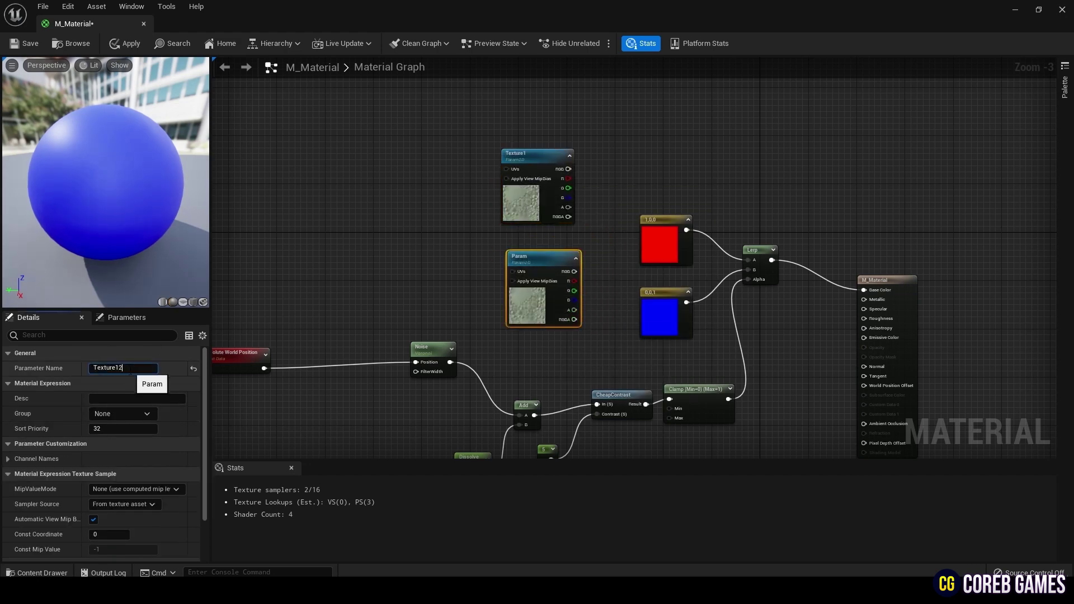
Add a TextureCoordinate node feeding both textures' UVs, and connect the RGB outputs of Texture1 and Texture2 to the Lerp's A and B.
{"action": "right_click", "coordinate": [354, 243]}
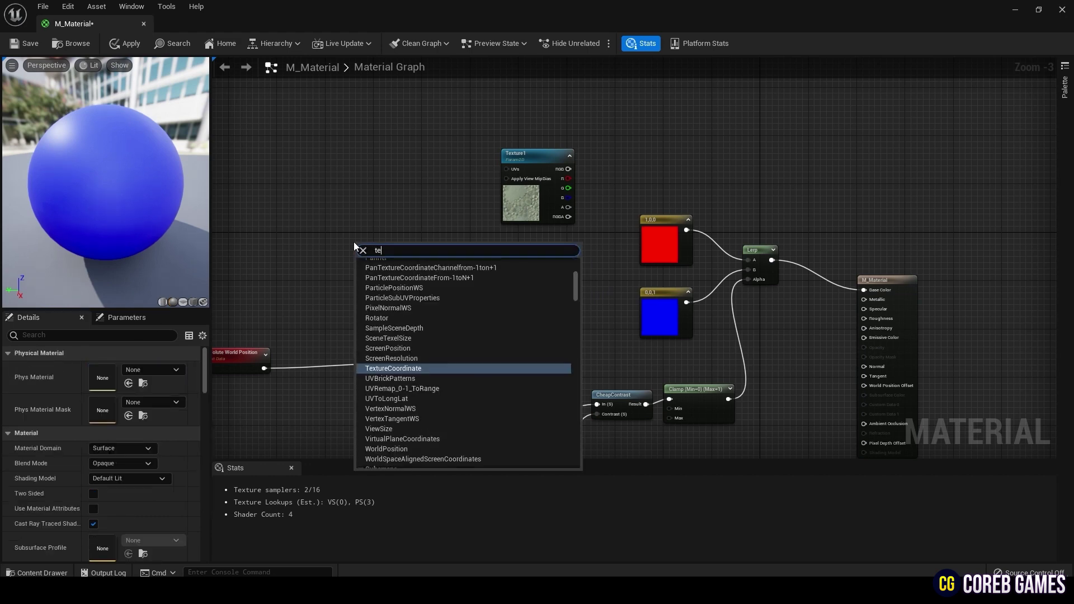
{"action": "type", "text": "texco"}
{"action": "left_click", "coordinate": [428, 295]}
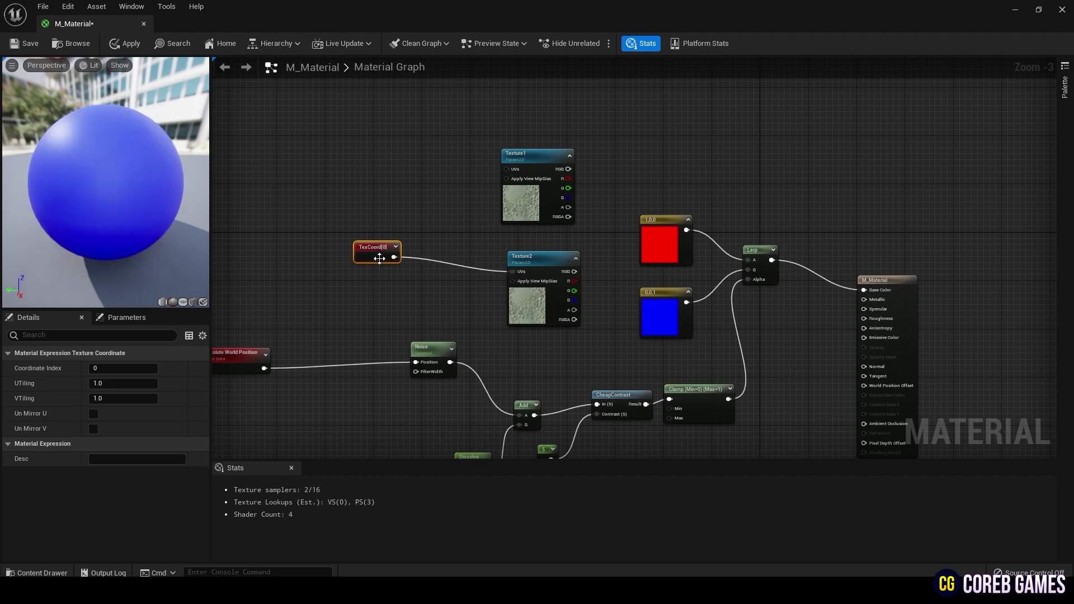
{"action": "left_click_drag", "start_coordinate": [394, 257], "coordinate": [644, 204]}
{"action": "left_click", "coordinate": [621, 148]}
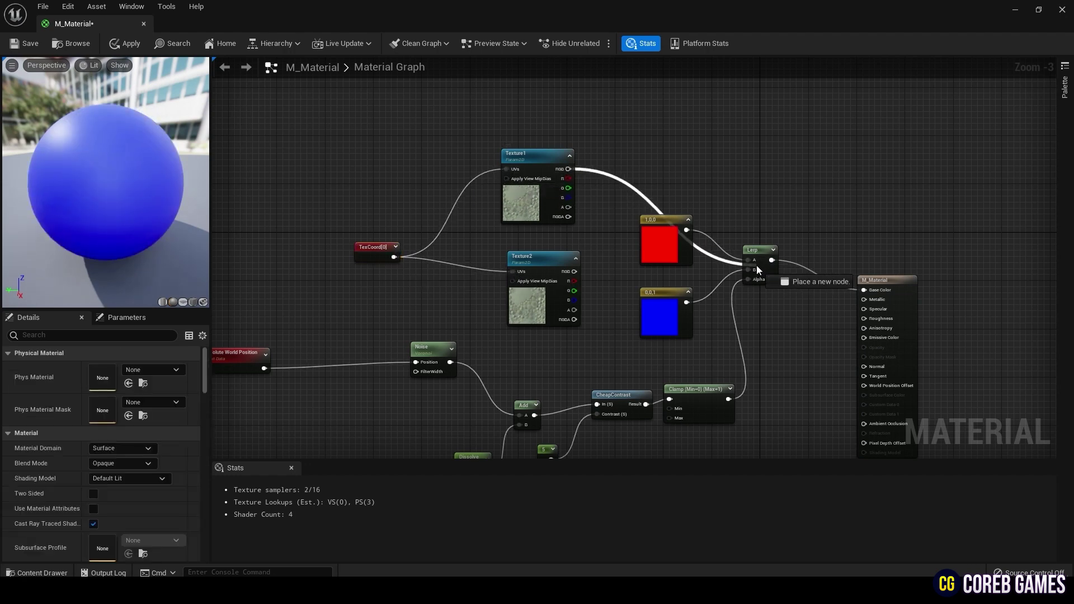
{"action": "left_click_drag", "start_coordinate": [757, 266], "coordinate": [750, 260]}
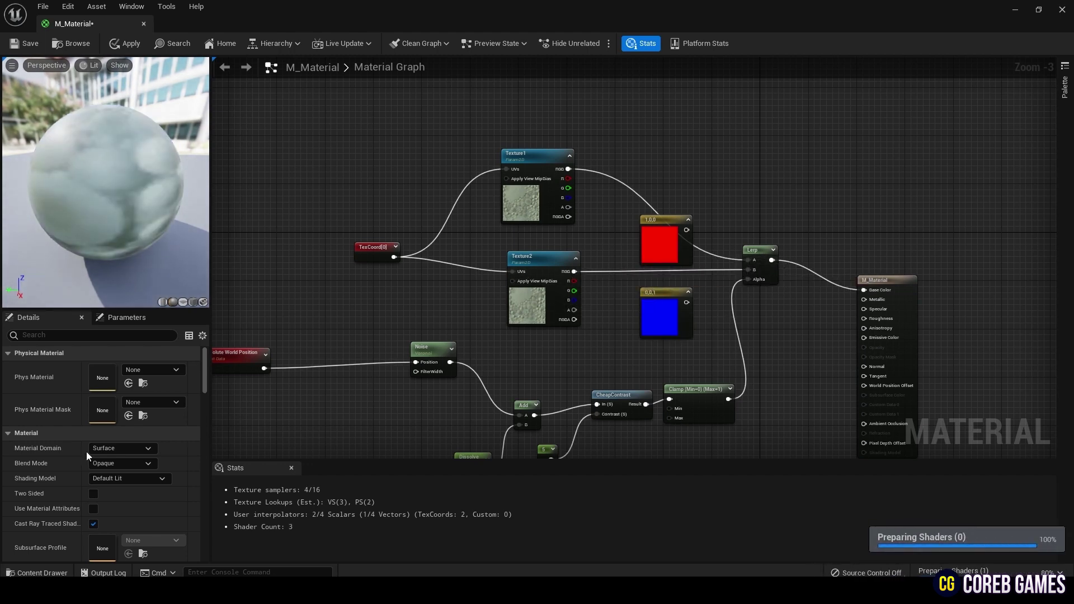
Assign the AnalogHat texture to the Texture2 node and preview the material on a cube.
{"action": "left_click", "coordinate": [521, 273]}
{"action": "left_click", "coordinate": [154, 507]}
{"action": "left_click", "coordinate": [179, 470]}
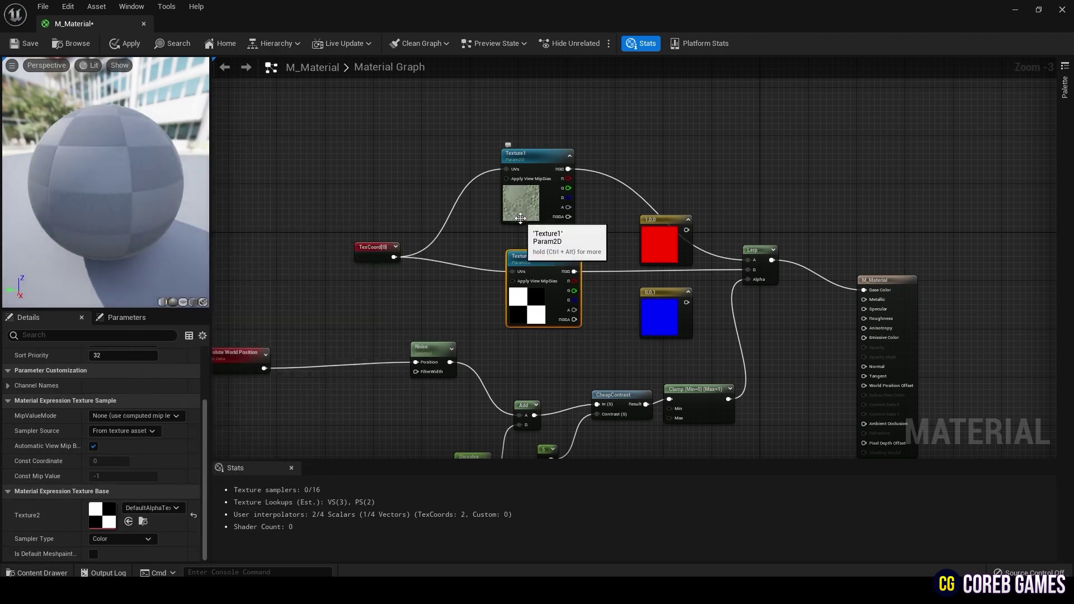
{"action": "left_click", "coordinate": [154, 507]}
{"action": "scroll", "coordinate": [179, 415], "scroll_direction": "up", "scroll_amount": 3}
{"action": "scroll", "coordinate": [233, 394], "scroll_direction": "up", "scroll_amount": 8}
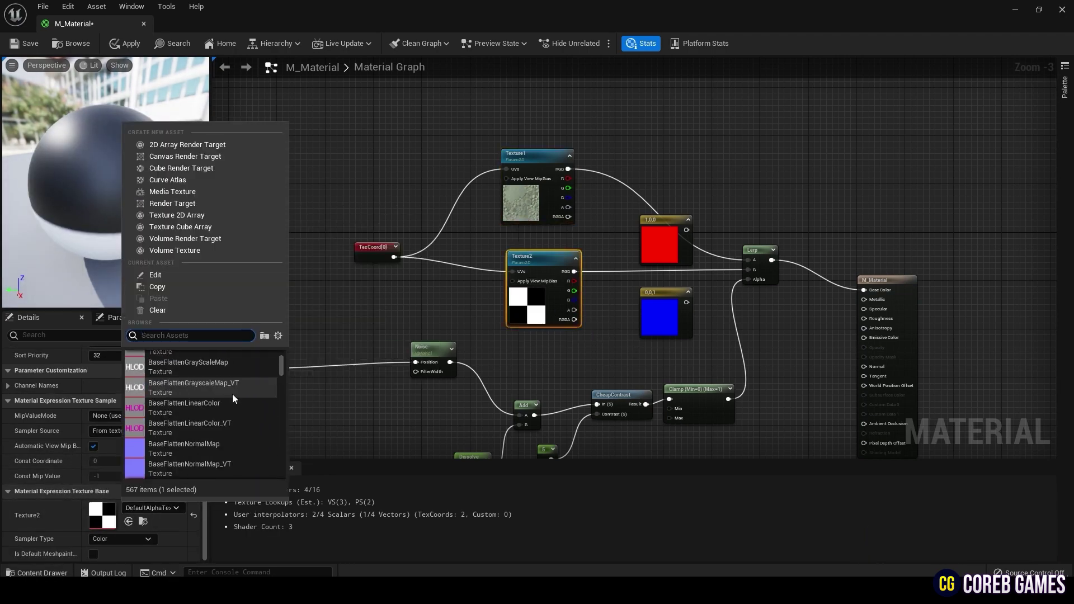
{"action": "left_click", "coordinate": [233, 393]}
{"action": "left_click", "coordinate": [193, 302]}
{"action": "left_click_drag", "start_coordinate": [112, 184], "coordinate": [162, 224]}
Assign the AICON-Green texture to the Texture1 node, apply the changes and close M_Material.
{"action": "left_click", "coordinate": [526, 167]}
{"action": "left_click", "coordinate": [151, 508]}
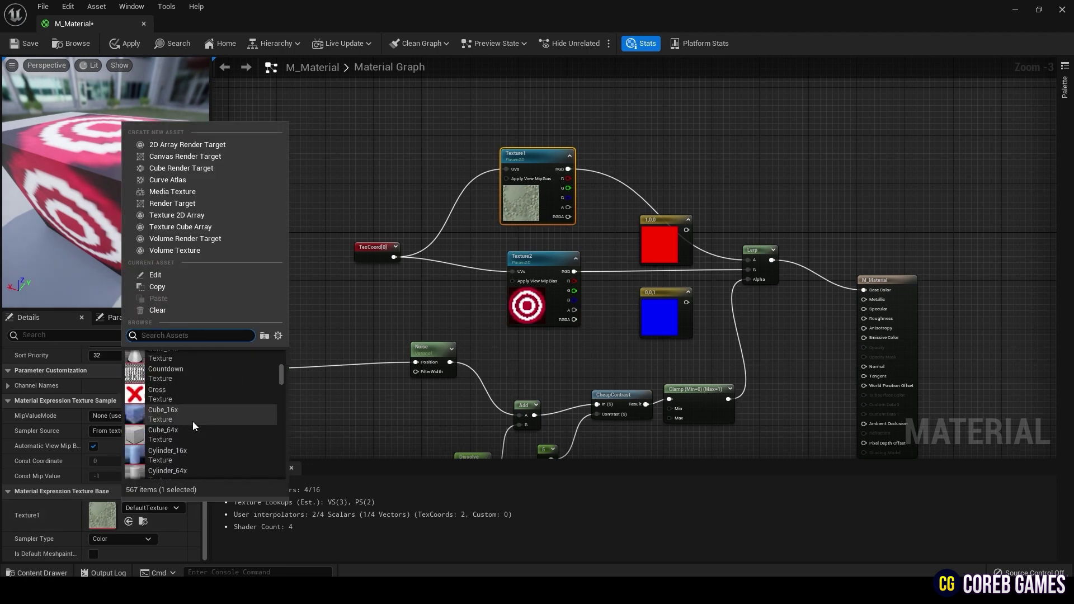
{"action": "scroll", "coordinate": [193, 422], "scroll_direction": "up", "scroll_amount": 10}
{"action": "left_click", "coordinate": [193, 381]}
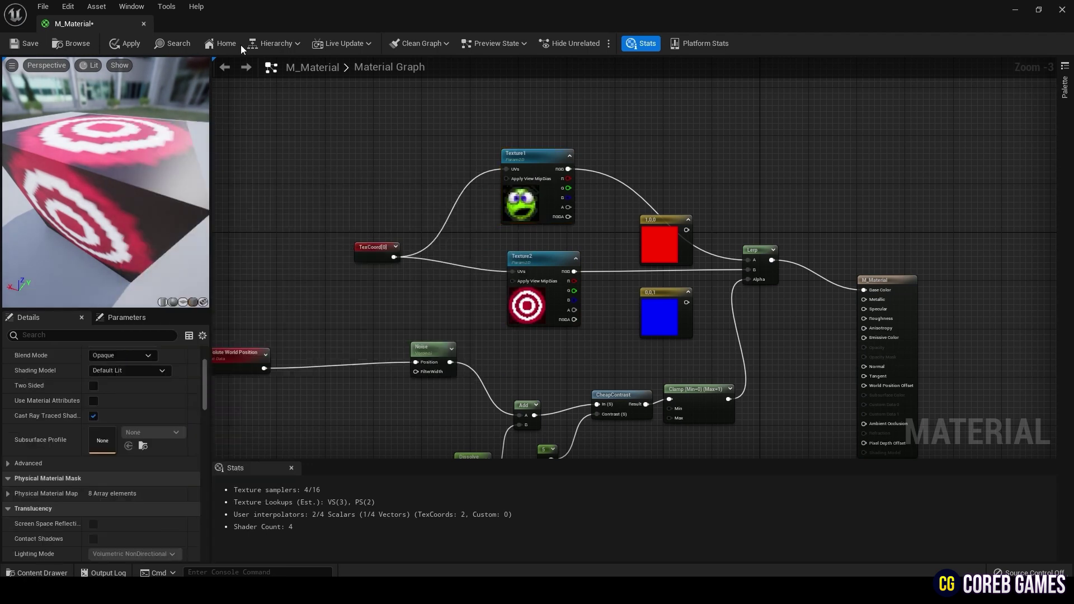
{"action": "left_click", "coordinate": [144, 23]}
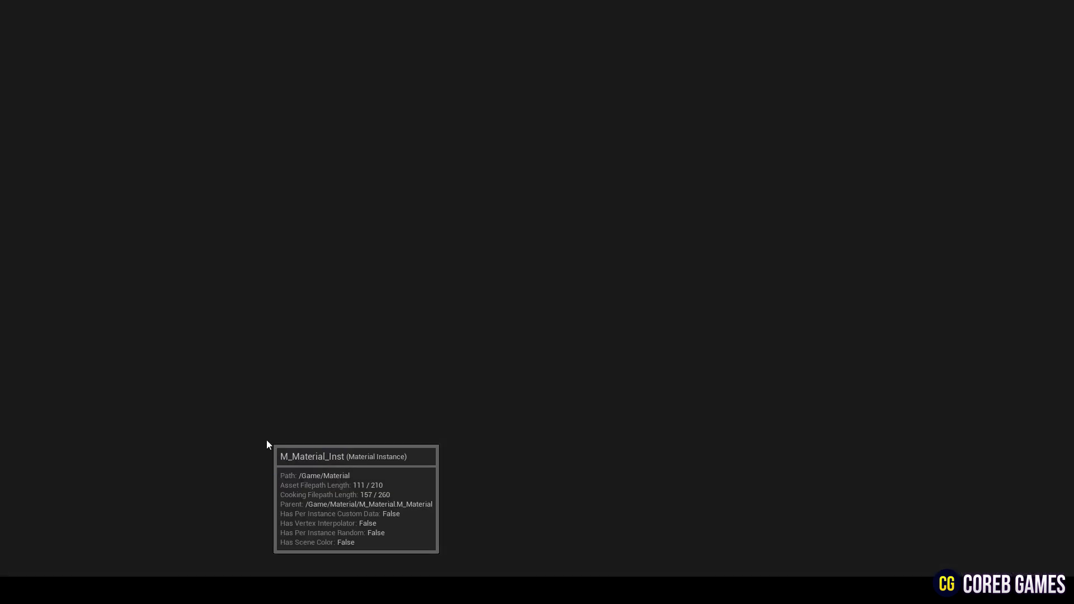
Open M_Material_Inst beside the cube, sweep its Dissolve value to check the texture blend, ending at 2.0, and close the instance.
{"action": "double_click", "coordinate": [270, 442]}
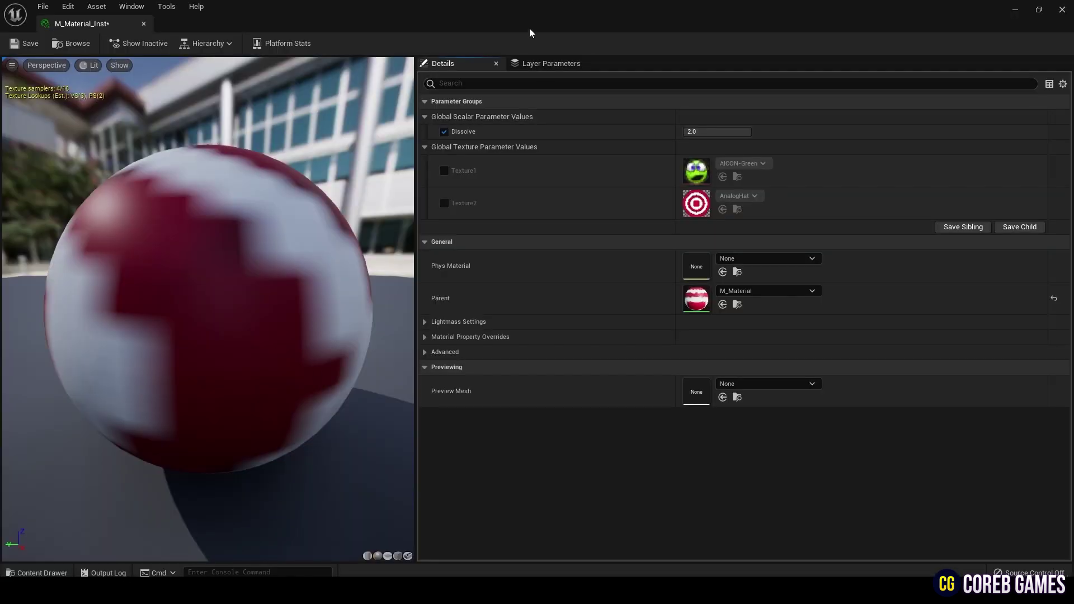
{"action": "left_click_drag", "start_coordinate": [529, 28], "coordinate": [778, 105]}
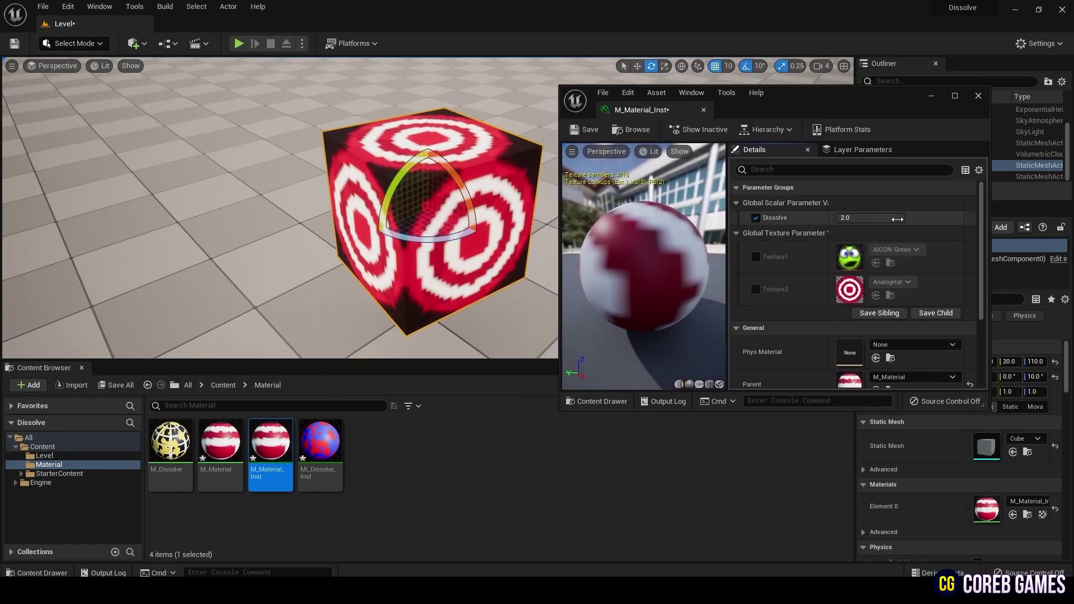
{"action": "mouse_move", "coordinate": [902, 219]}
{"action": "left_mouse_down"}
{"action": "mouse_move", "coordinate": [843, 218]}
{"action": "mouse_move", "coordinate": [898, 218]}
{"action": "left_mouse_up"}
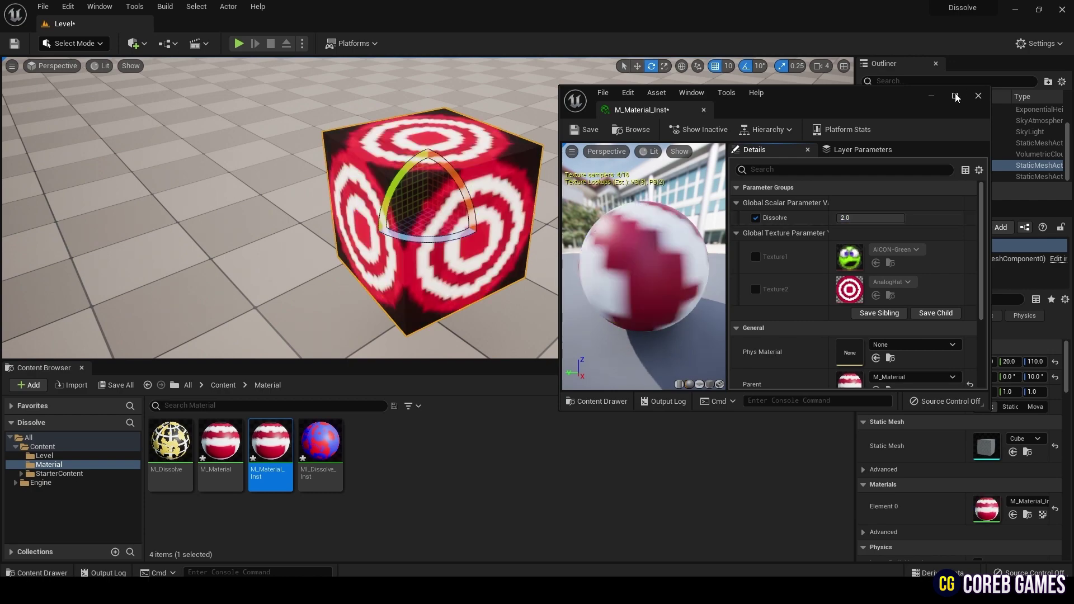
{"action": "left_click", "coordinate": [978, 95]}
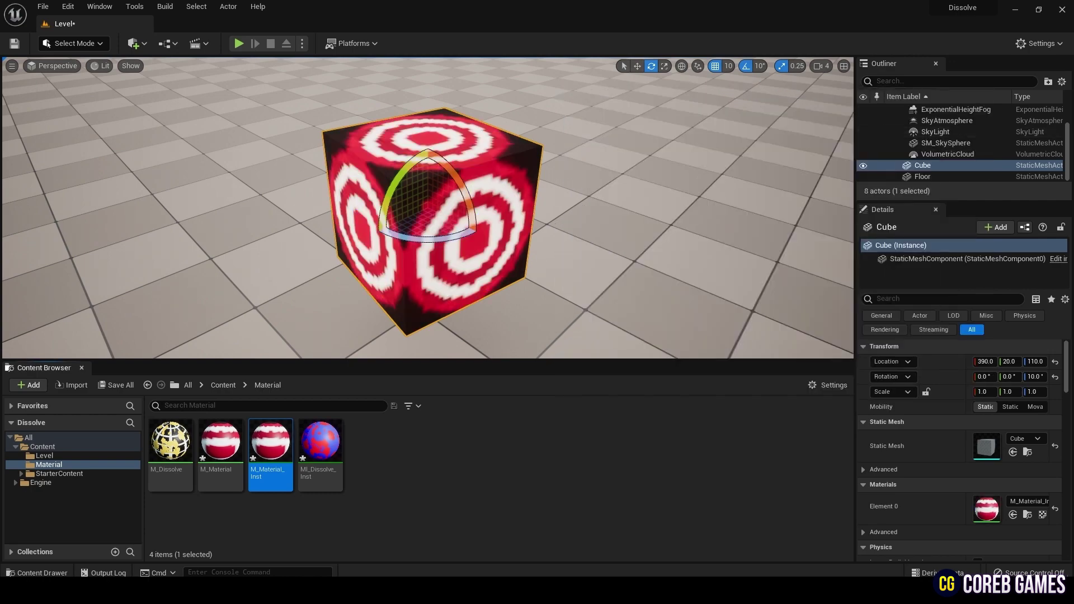